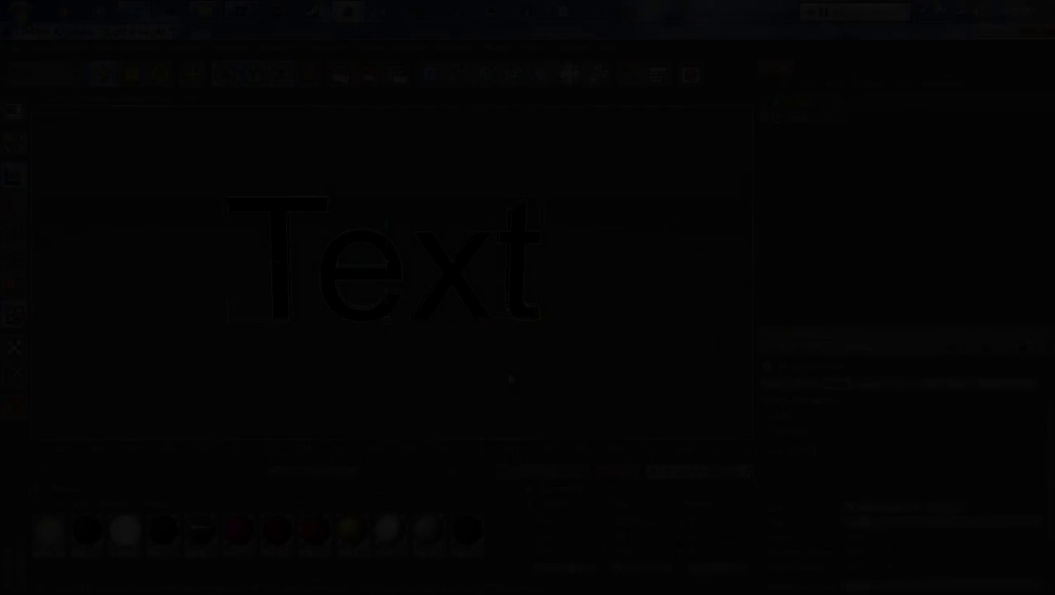
Try the DREDWERKZ font on the DRMZ MoText, then switch to the bold Neuropolitical typeface.
click(974, 507)
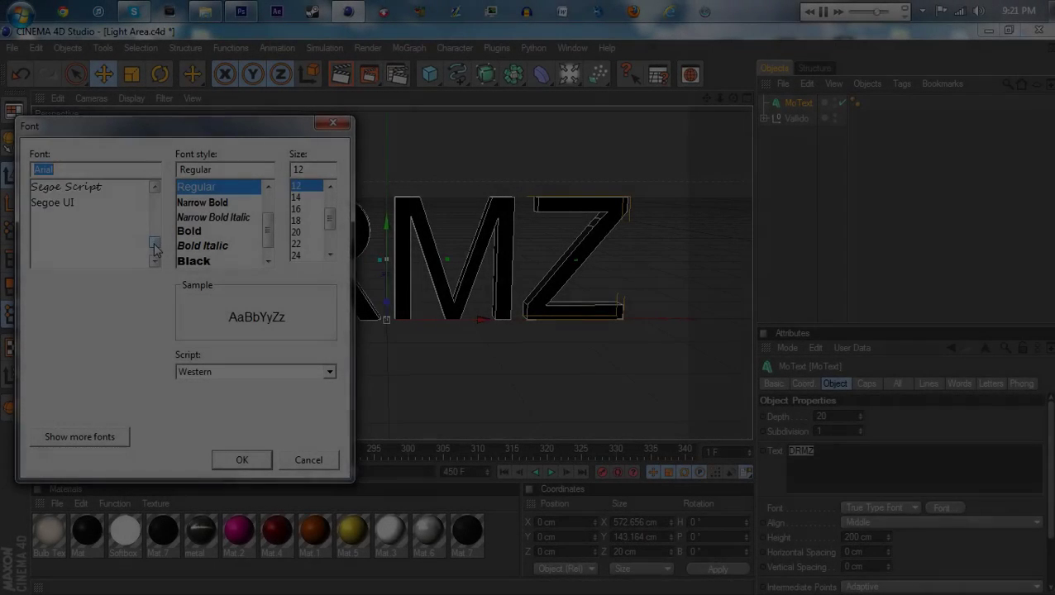
click(73, 260)
click(242, 460)
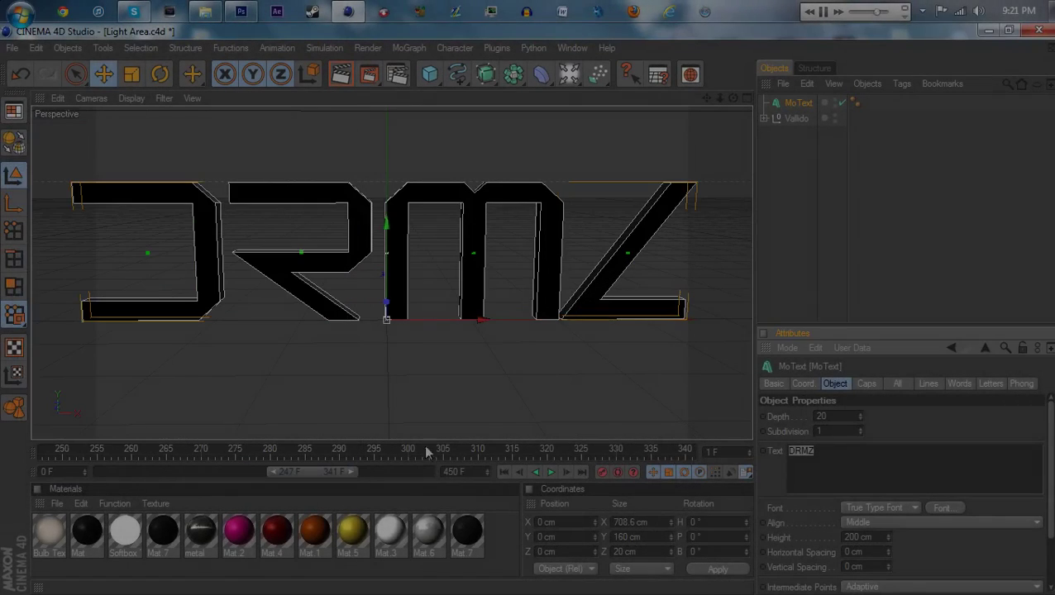
click(950, 513)
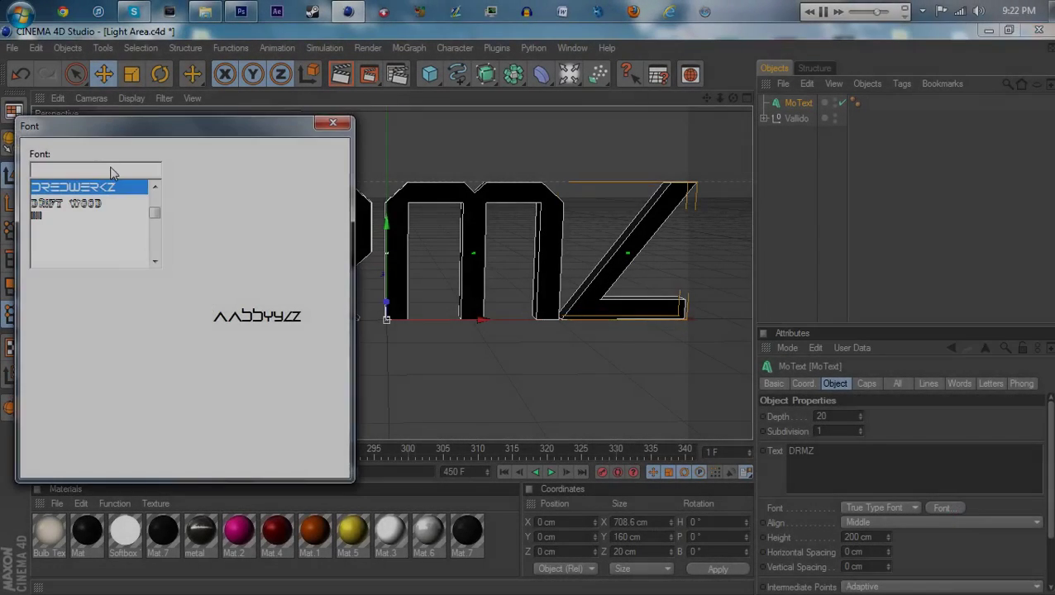
text(ne)
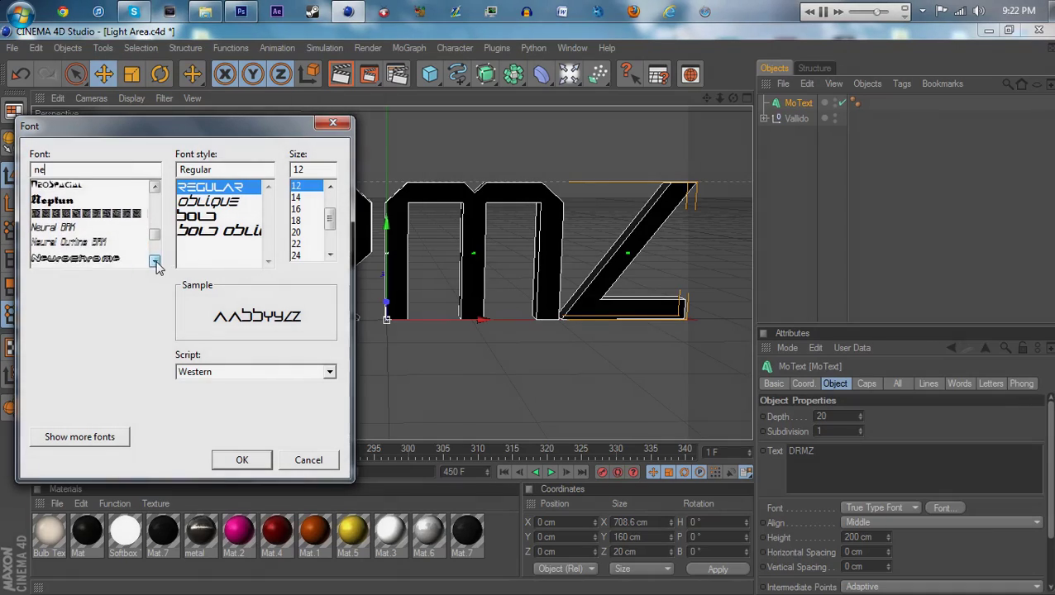
click(79, 261)
click(241, 459)
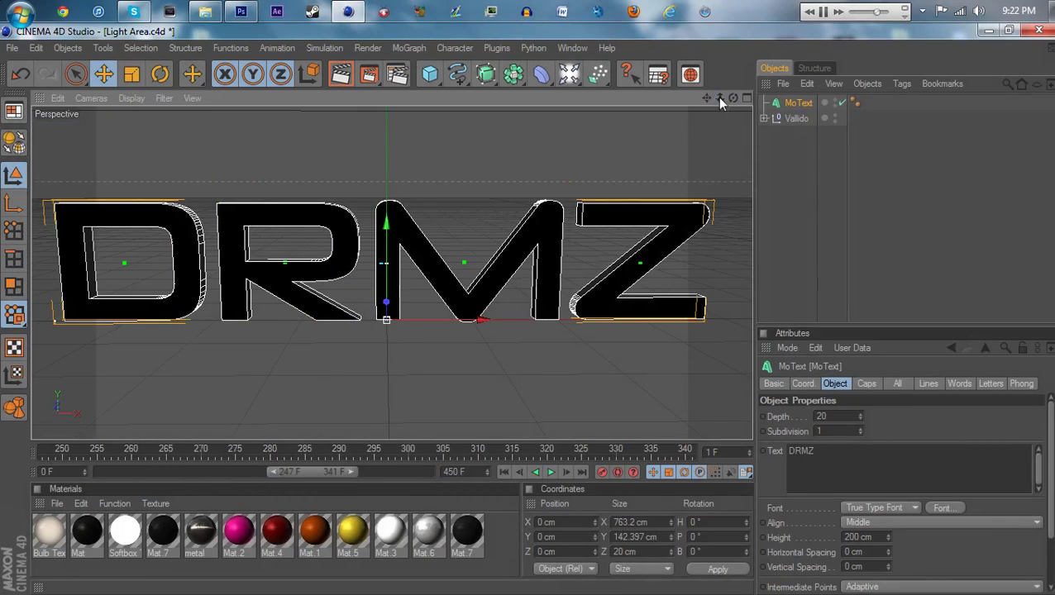
drag(719, 99, 678, 101)
Break the DRMZ MoText into 20 pieces with the Thrausi plugin.
click(496, 48)
mouse_move(532, 134)
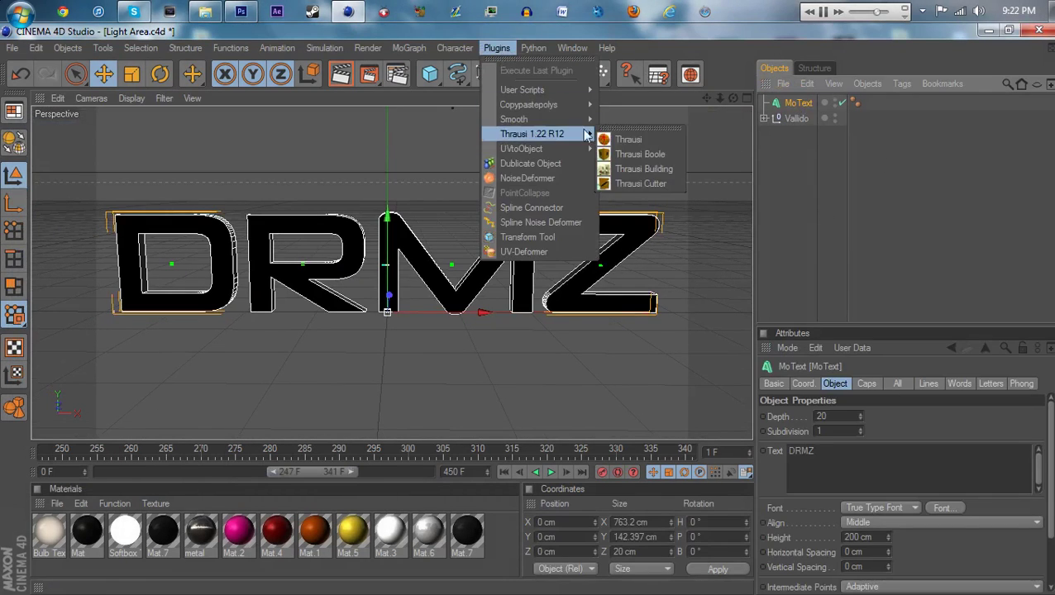
click(629, 139)
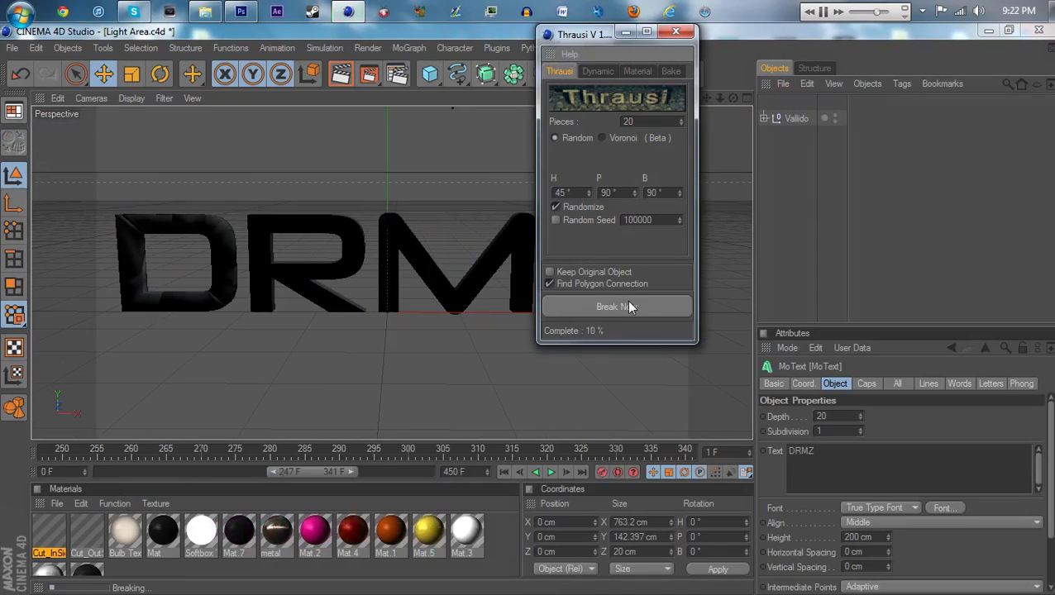
click(676, 32)
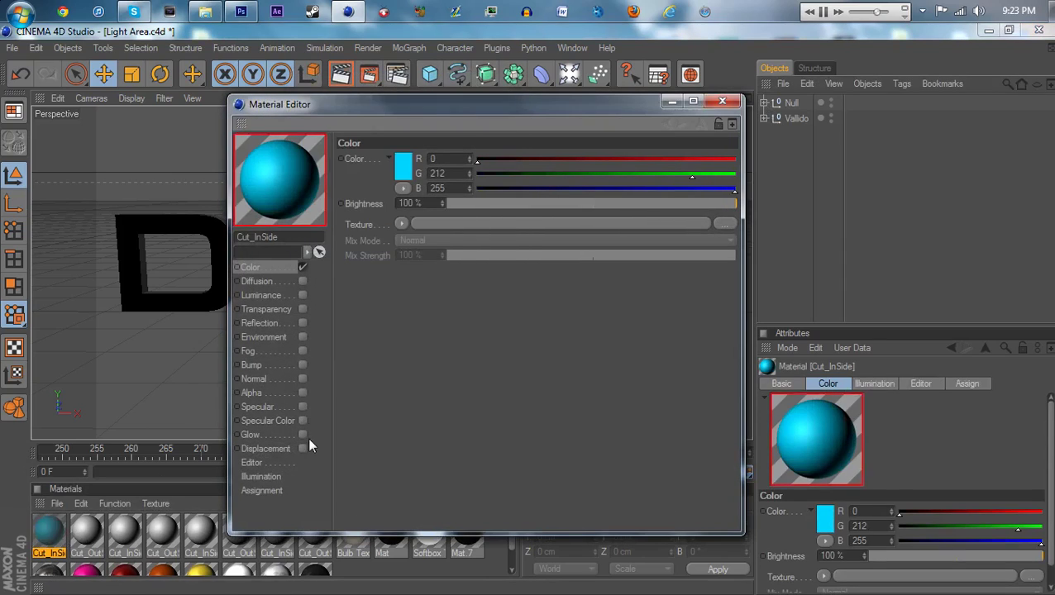
Give the Cut_InSide shard material glow and a low-strength reflection.
click(302, 434)
click(269, 309)
click(303, 322)
click(531, 203)
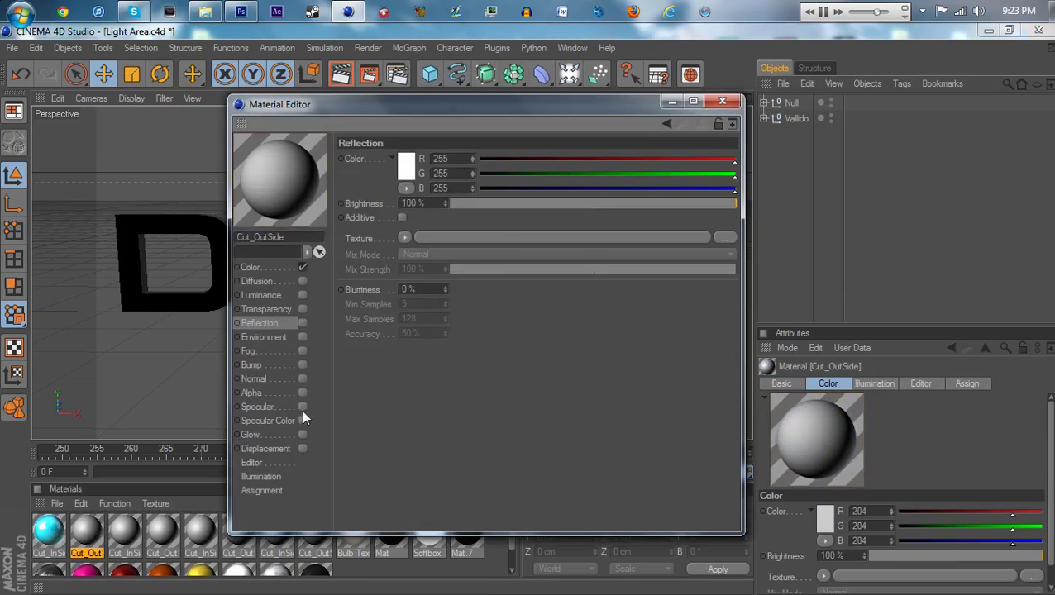
Give Cut_OutSide specular, dimmed reflection, luminance and a dark red base colour.
click(303, 407)
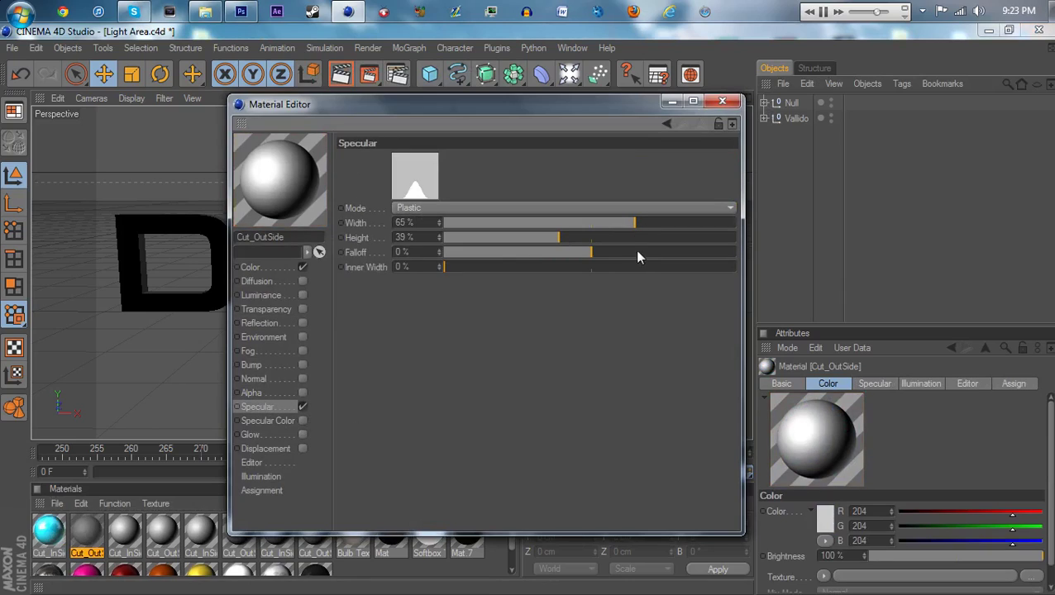
click(303, 322)
click(537, 203)
click(261, 295)
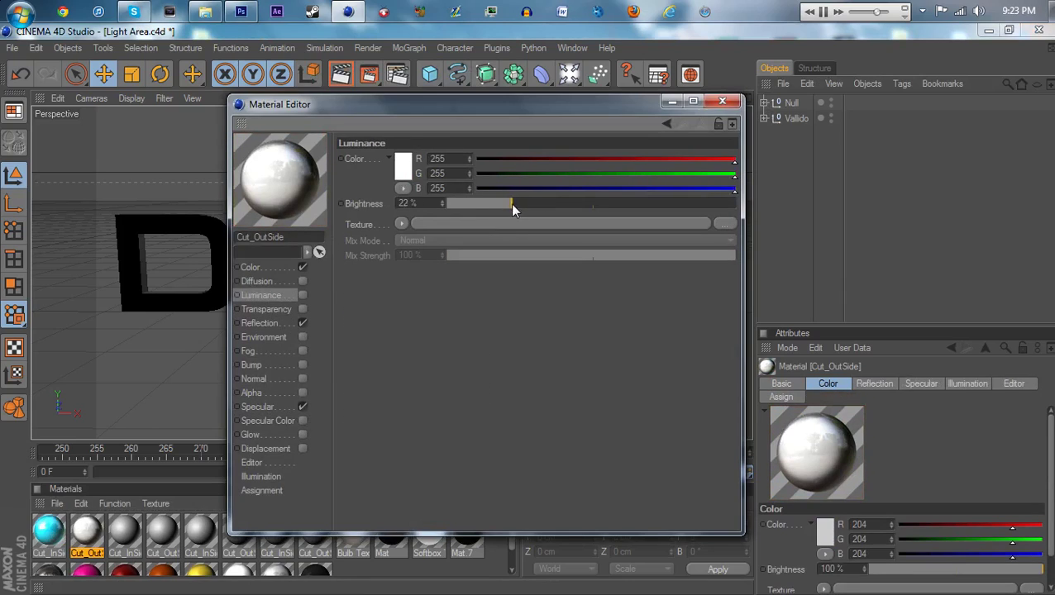
click(303, 295)
click(255, 267)
click(404, 167)
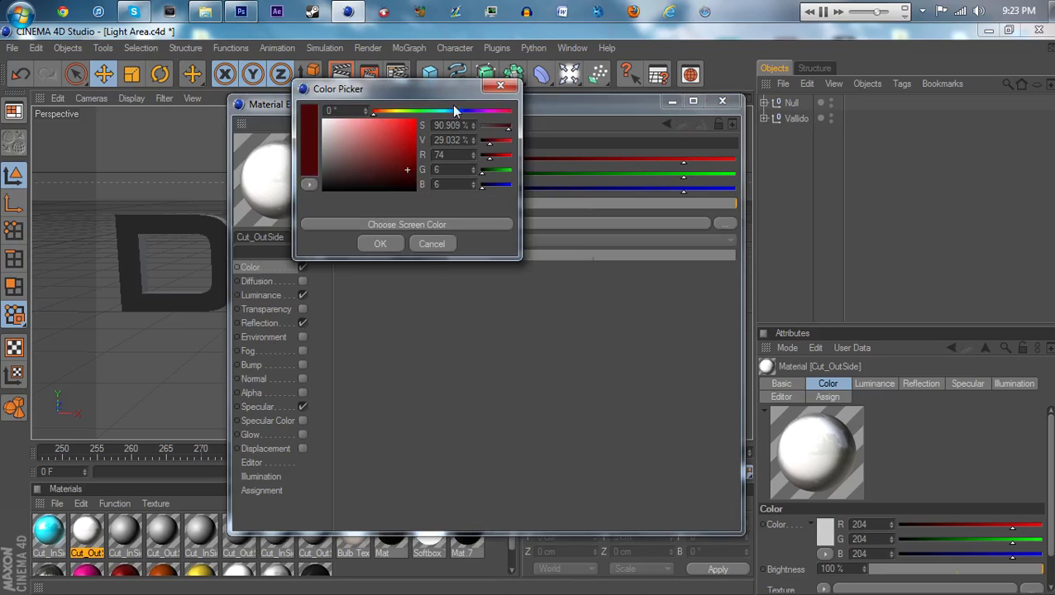
click(380, 243)
click(265, 296)
Put the shattered text inside a MoGraph Fracture object with a Random effector.
click(721, 101)
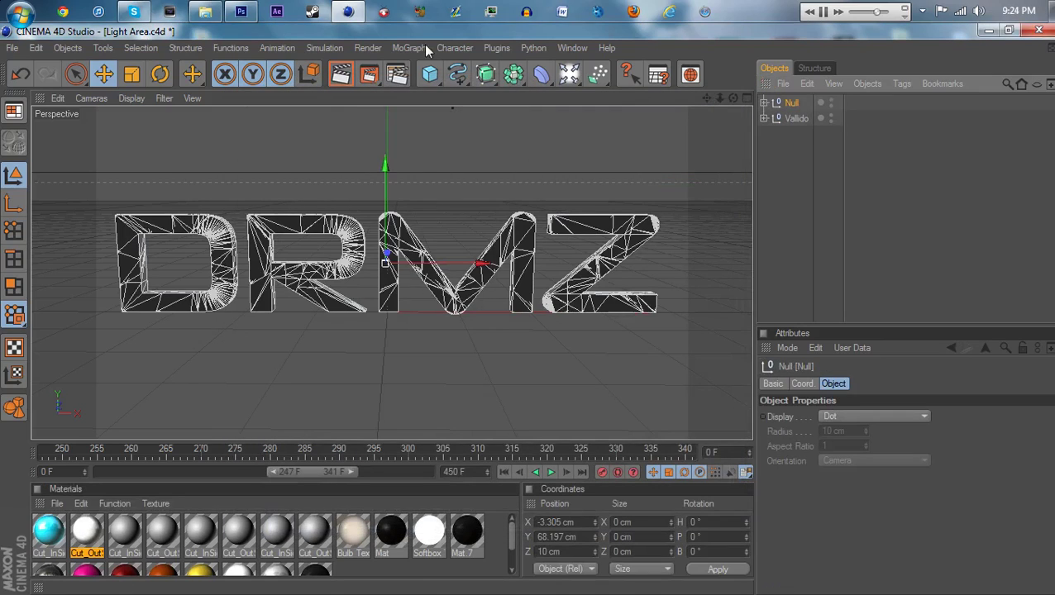
click(408, 47)
click(423, 93)
mouse_move(791, 118)
mouse_down()
mouse_move(799, 102)
mouse_move(800, 133)
mouse_up()
click(408, 48)
click(532, 178)
drag(1040, 416, 851, 417)
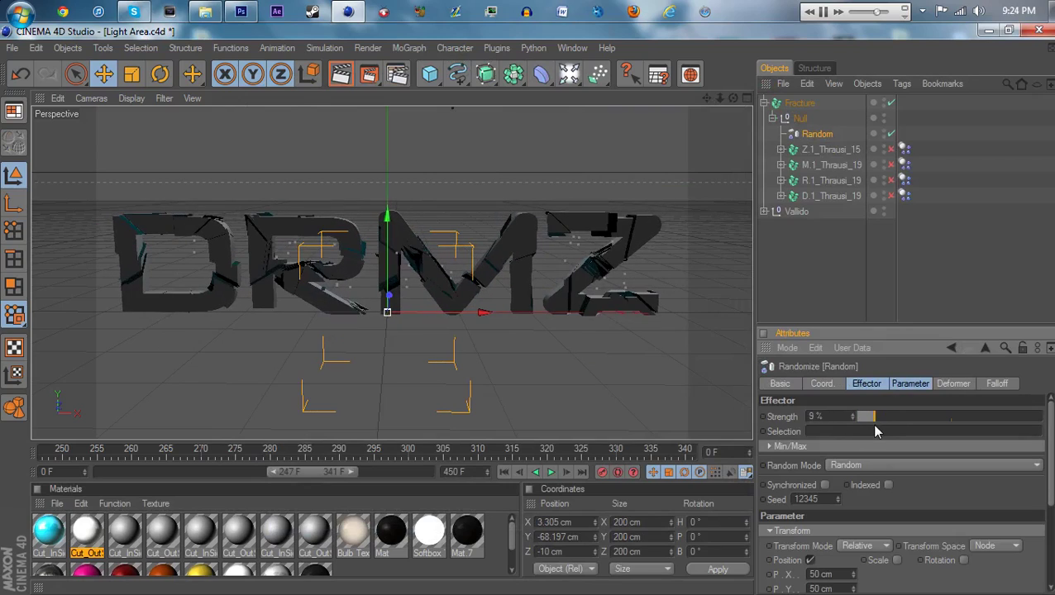
Set the Random effector's deformation mode to Polygon to scatter the pieces.
click(954, 384)
click(843, 416)
click(847, 459)
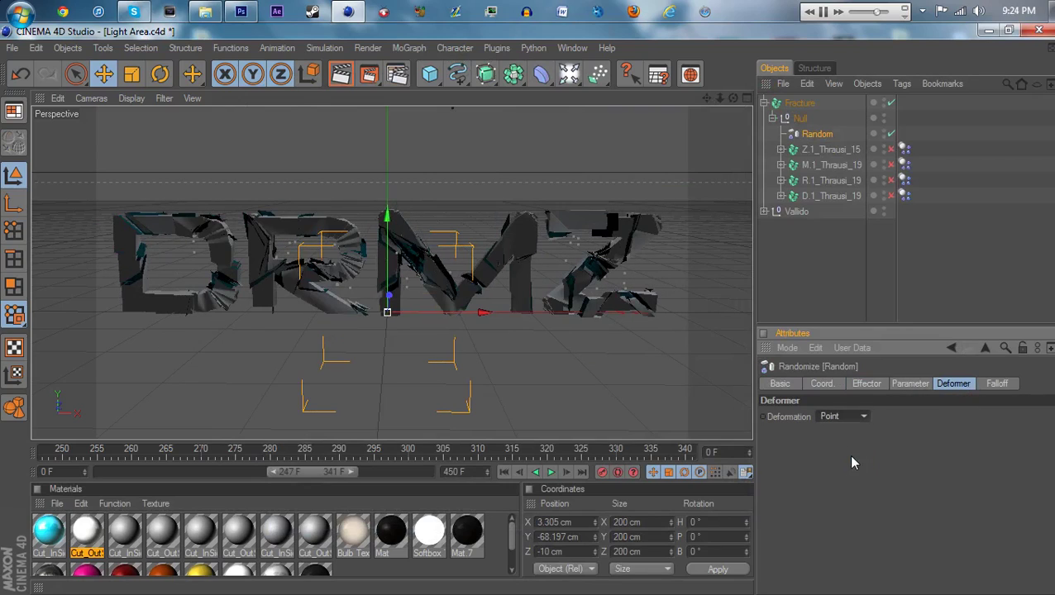
click(859, 413)
click(851, 445)
Set the render output to DRMZ.png and render the scene to the Picture Viewer.
key(ctrl+b)
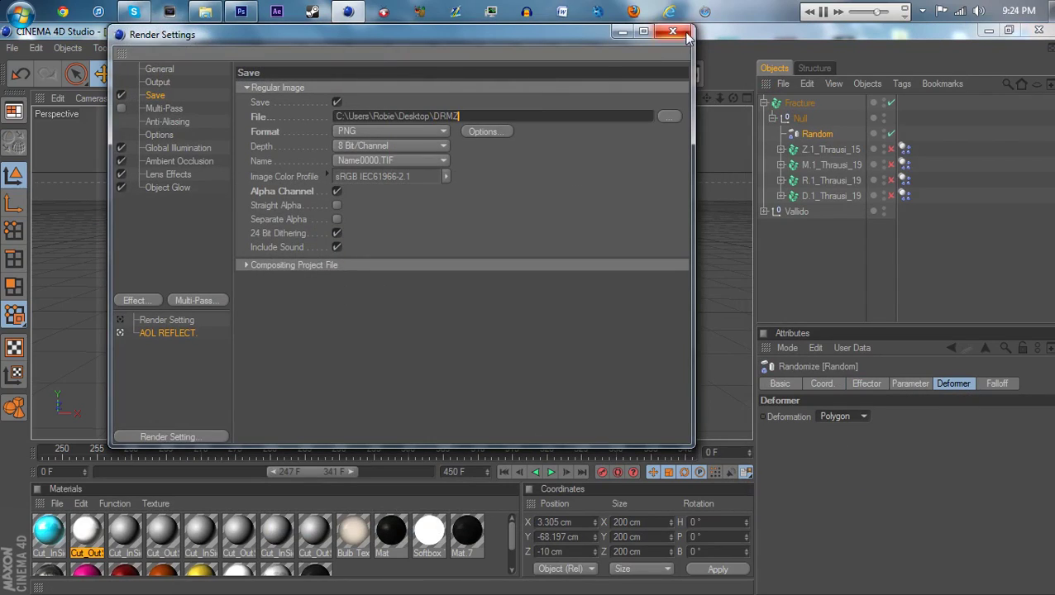
click(683, 33)
click(381, 82)
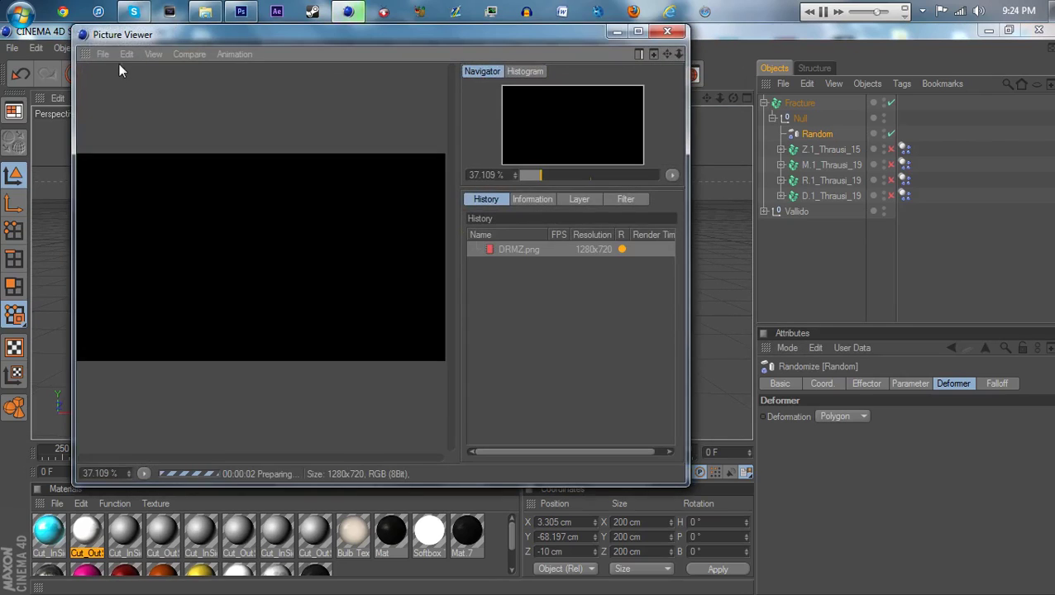
click(133, 11)
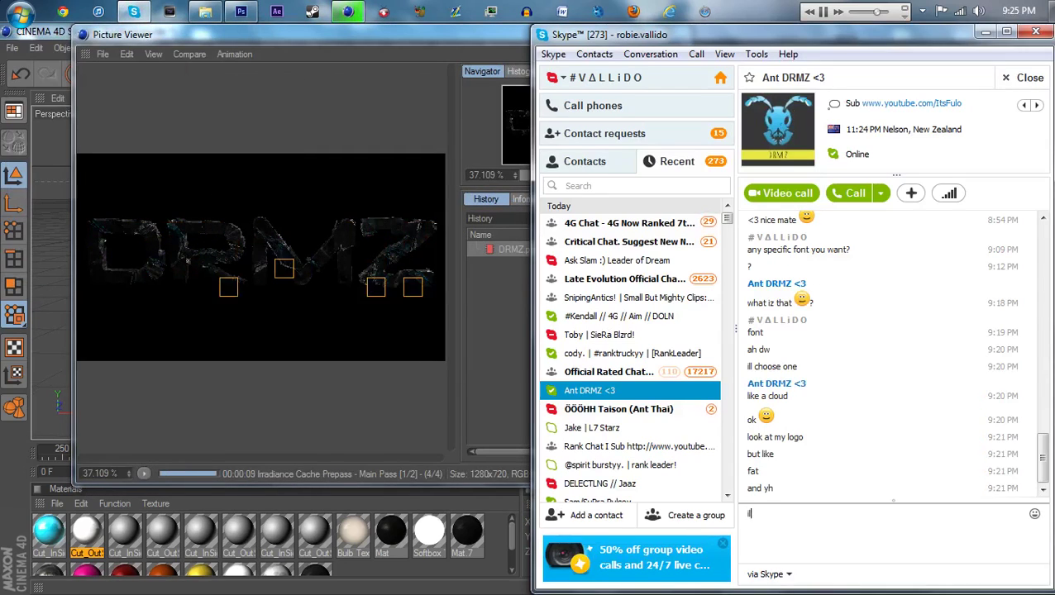
Reply 'ill see what i can do' in Skype, then look over another contact's chat.
text(ill see what i can do)
key(Return)
click(583, 408)
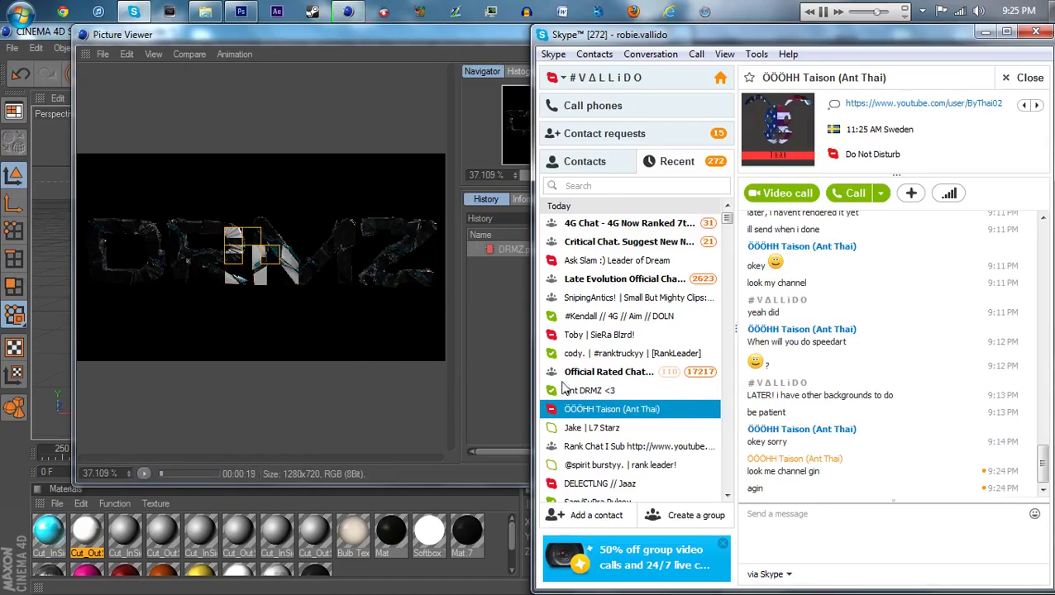
click(653, 396)
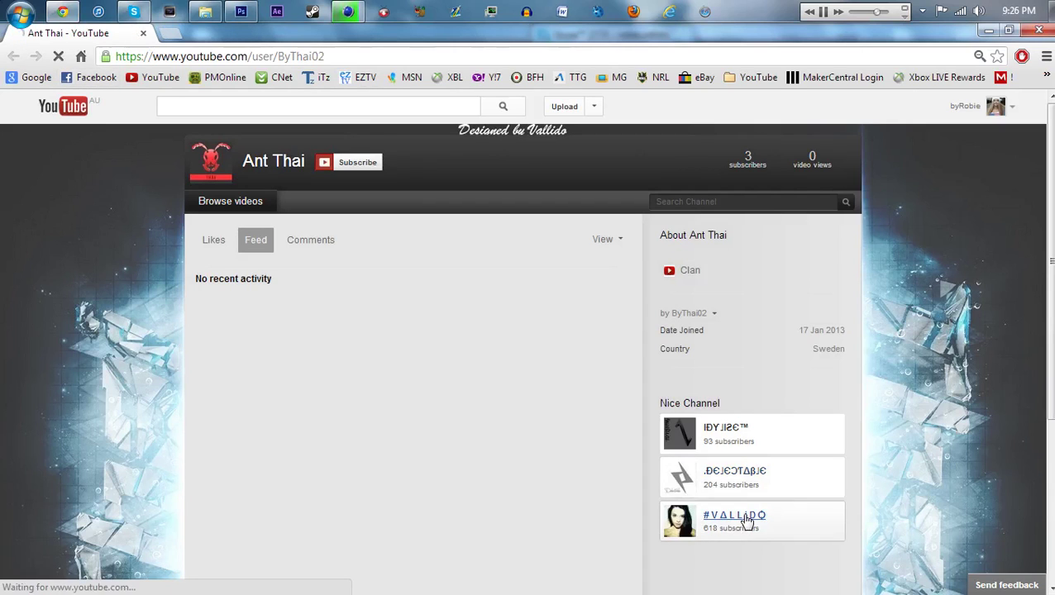
Go to your own YouTube channel page in Chrome and scroll through it.
click(746, 516)
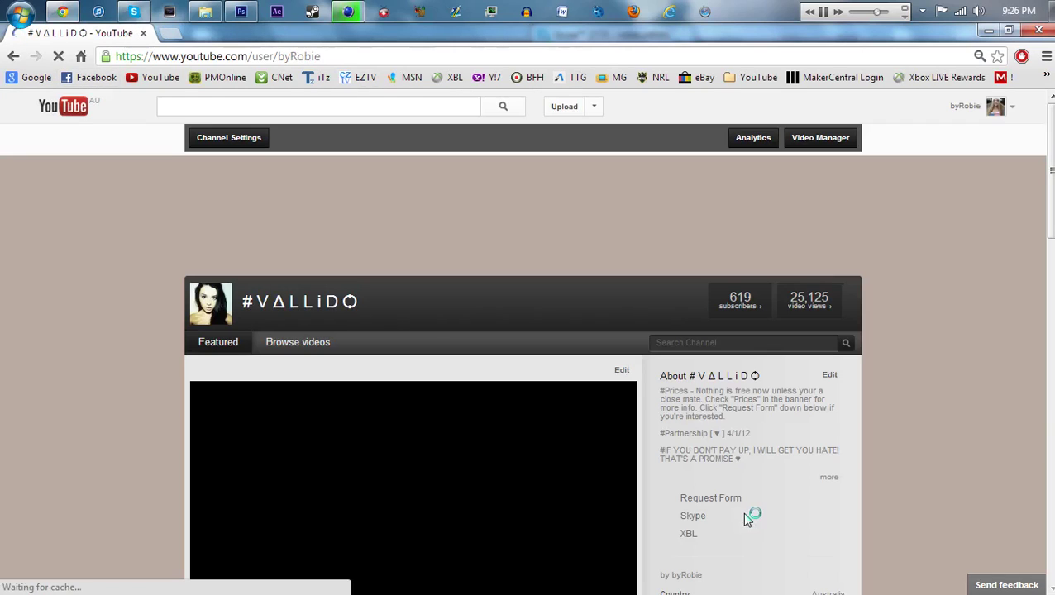
scroll(1025, 182, down, 6)
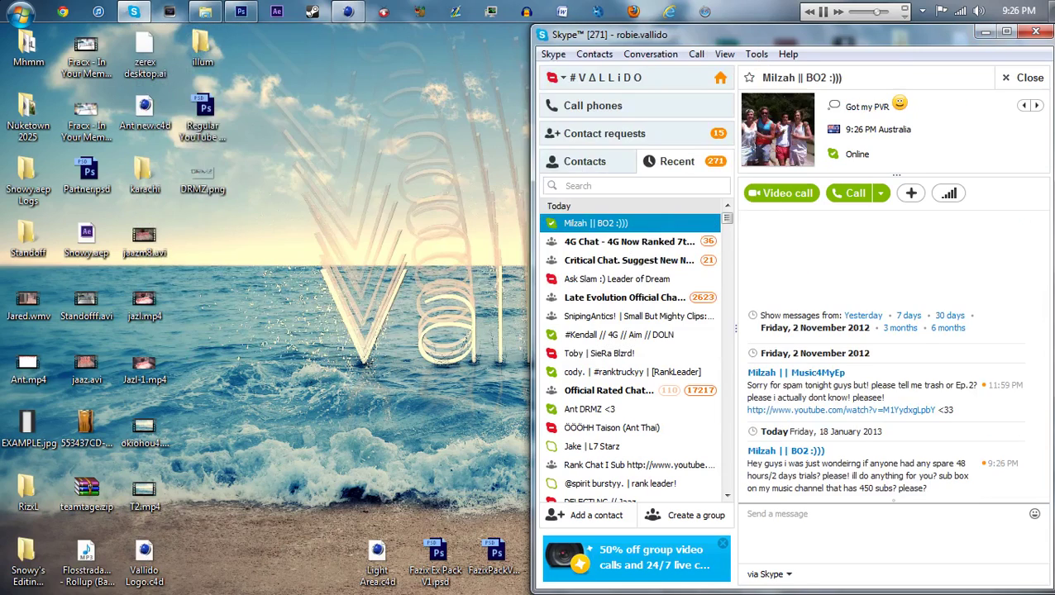
Drop the DRMZ.png render into the Photoshop YouTube template.
click(981, 32)
click(240, 12)
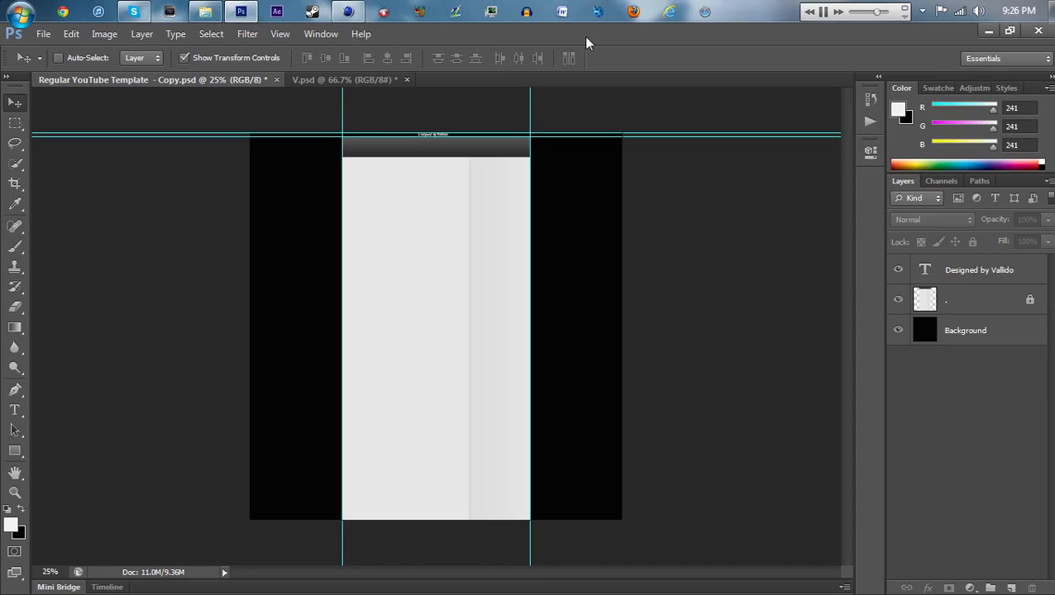
key(super+Right)
drag(202, 175, 703, 291)
key(super+Up)
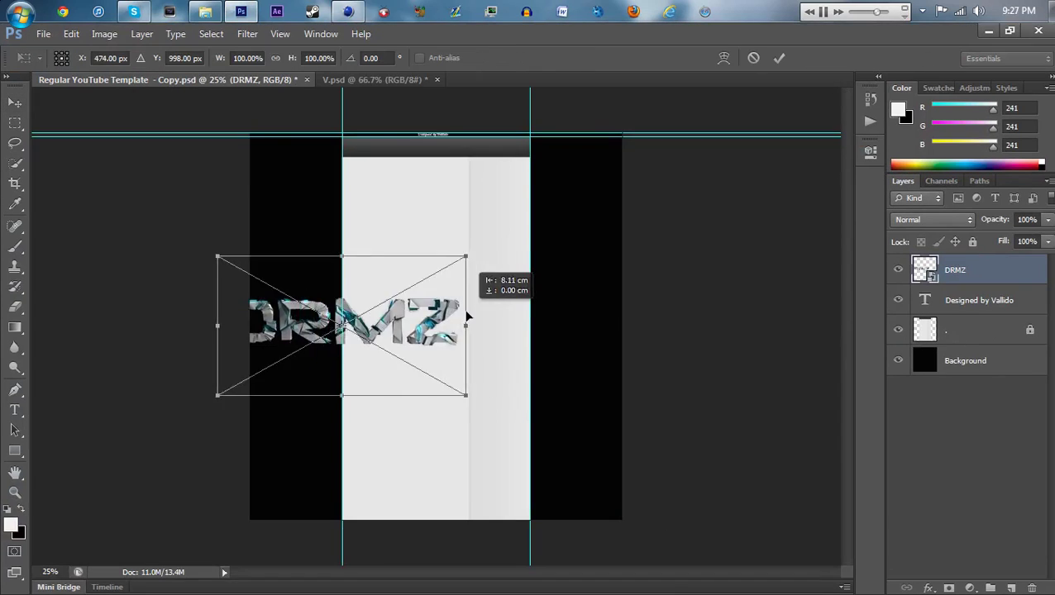
Scale the DRMZ image to about 40%, rotate it -90°, and fit it in the left black margin.
drag(464, 253, 430, 325)
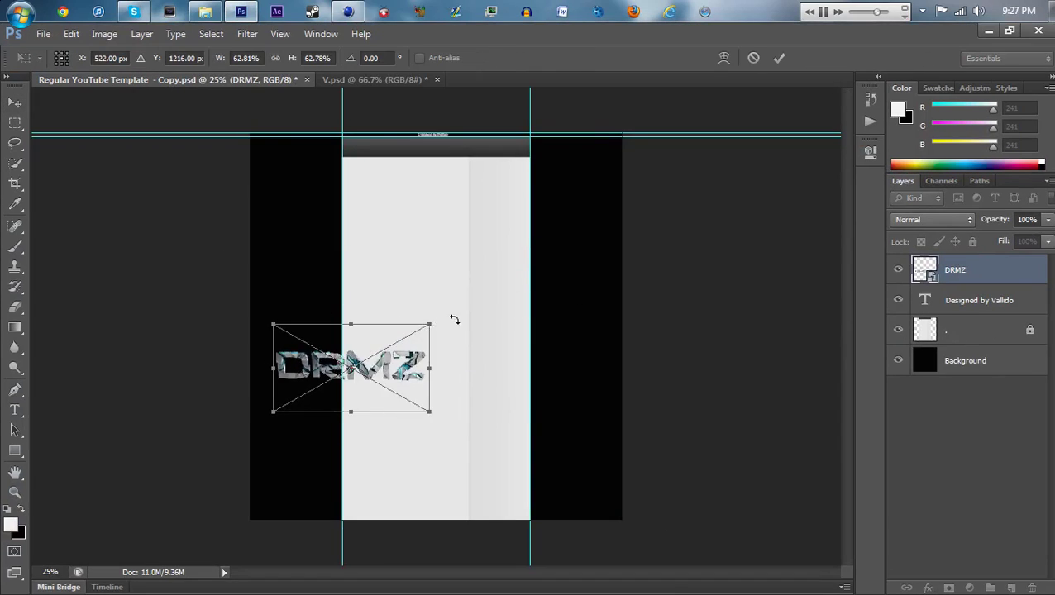
text(80)
key(Return)
right_click(46, 571)
drag(138, 391, 140, 374)
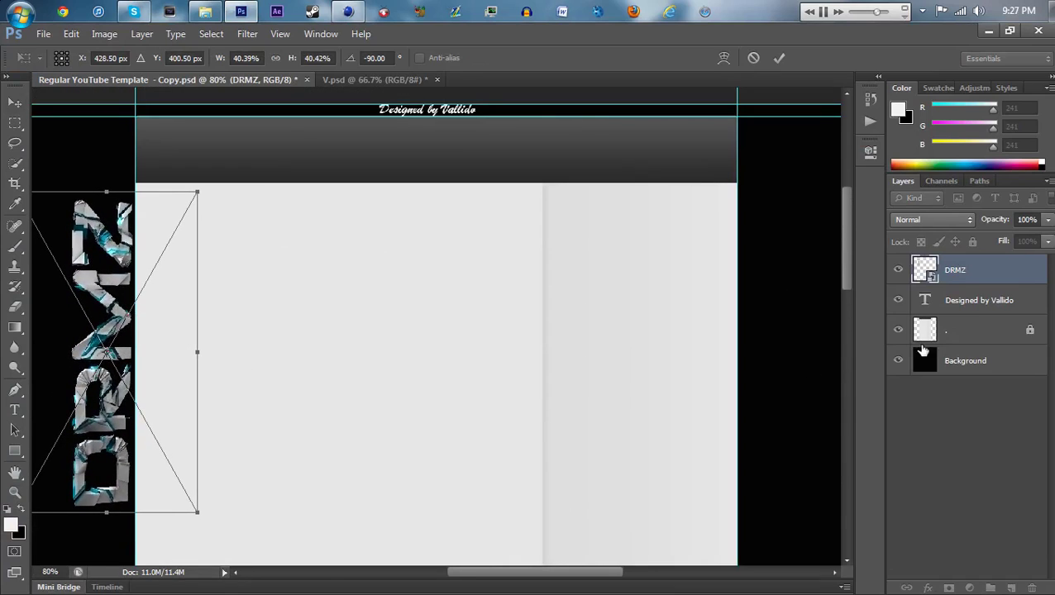
key(Return)
Copy the Space layer from V.psd into the template, placed below DRMZ.
key(ctrl+Tab)
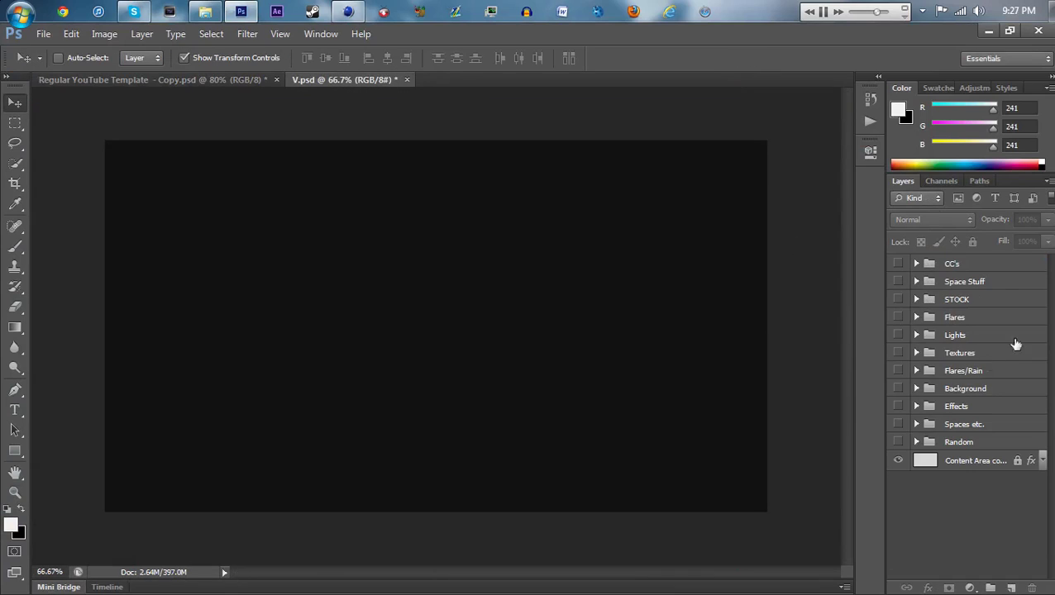
click(916, 424)
click(898, 442)
drag(963, 442, 198, 266)
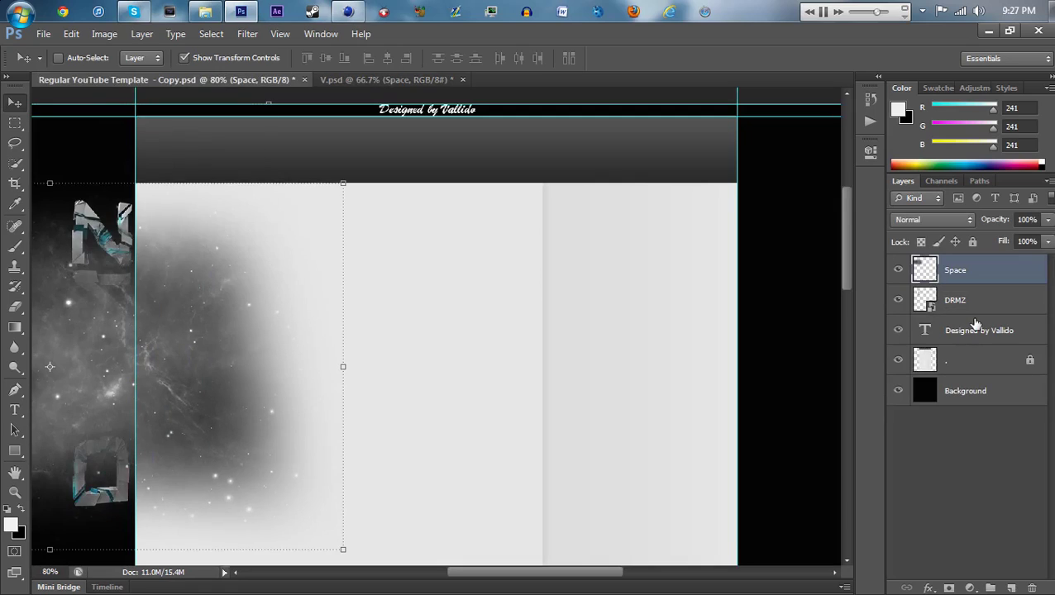
key(ctrl+bracketleft)
key(ctrl+bracketleft)
Rotate the Space image -90° against the left edge and shift DRMZ down slightly.
key(ctrl+t)
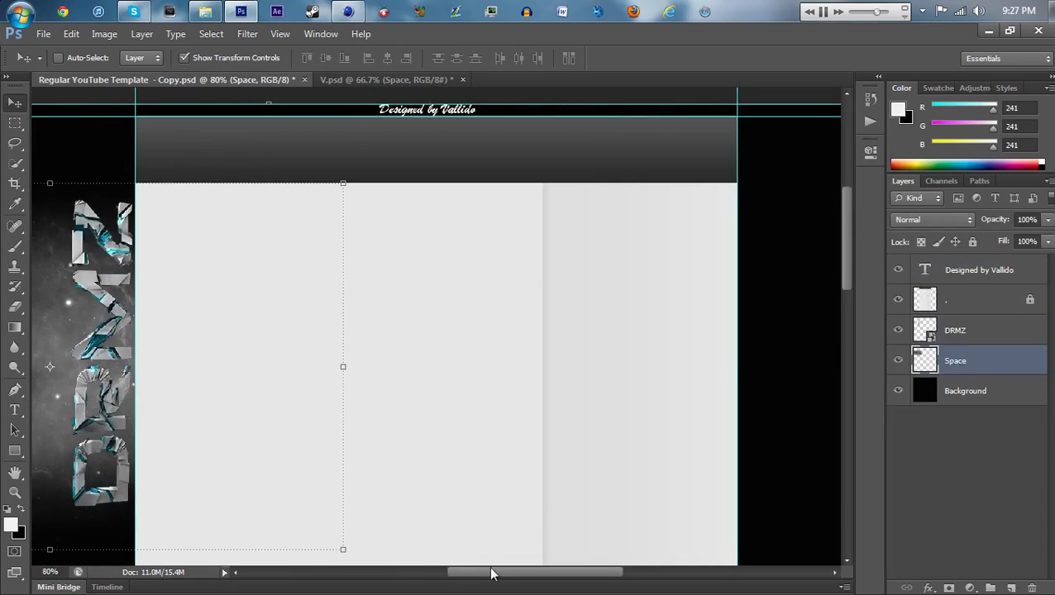
scroll(576, 189, left, 5)
drag(418, 369, 438, 318)
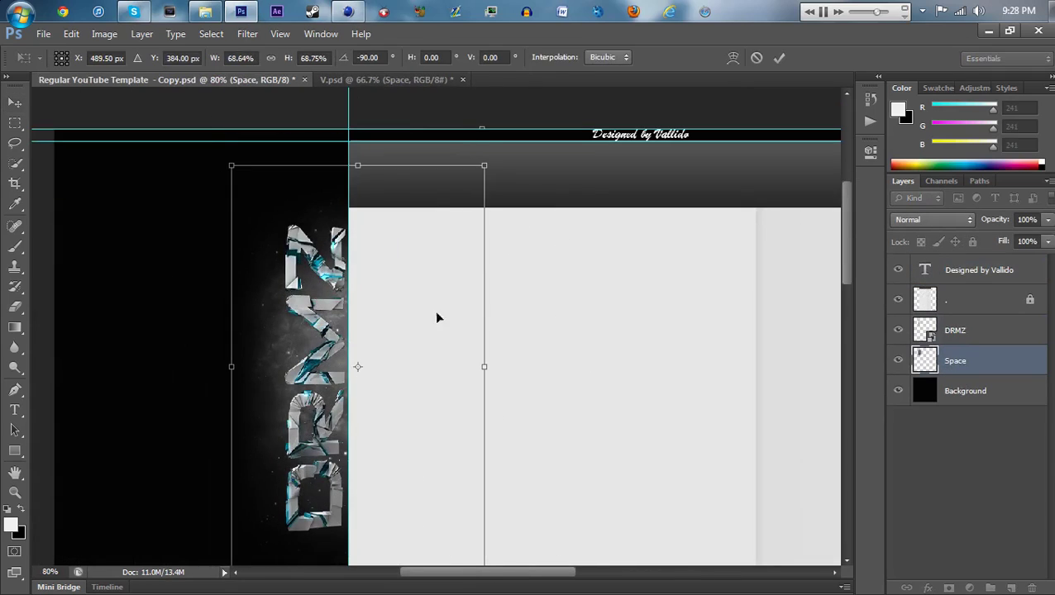
key(Return)
key(alt+bracketright)
drag(462, 192, 463, 256)
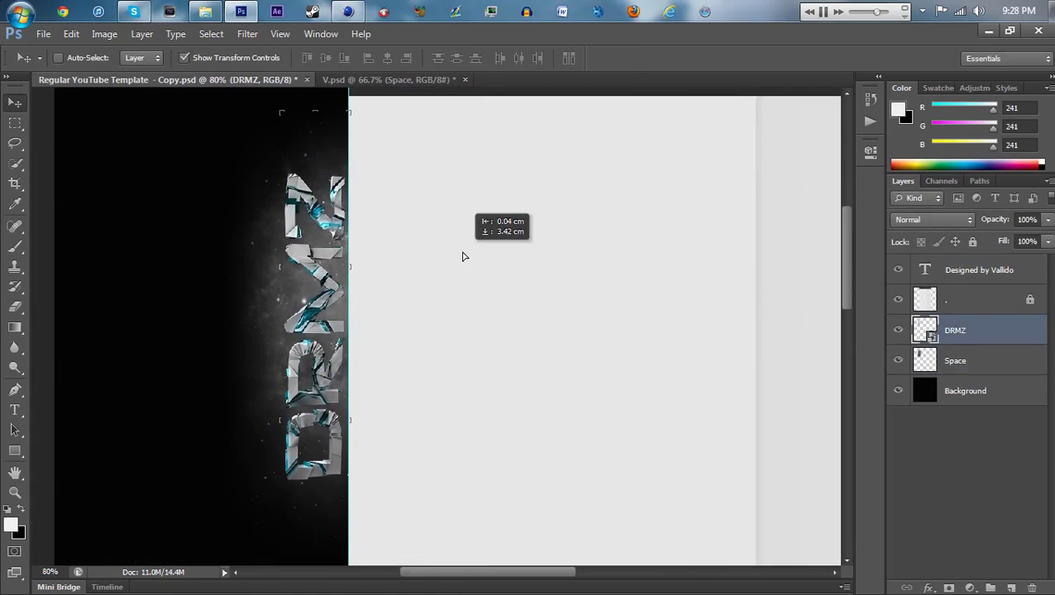
key(ctrl+Tab)
Copy the Glass#4 cracks layer from V.psd's STOCK group into the template.
click(915, 423)
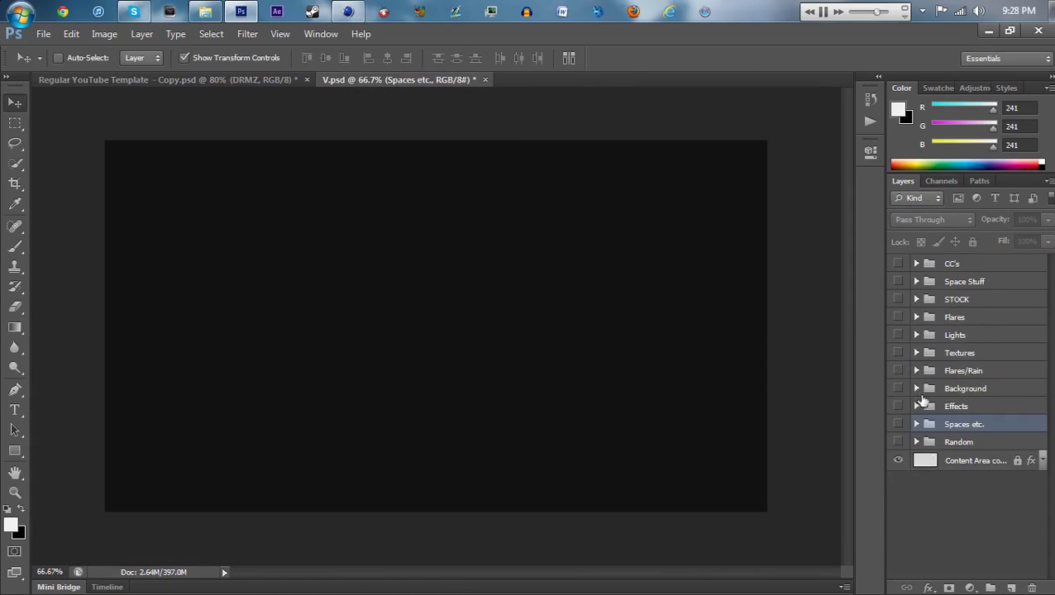
click(916, 406)
click(917, 299)
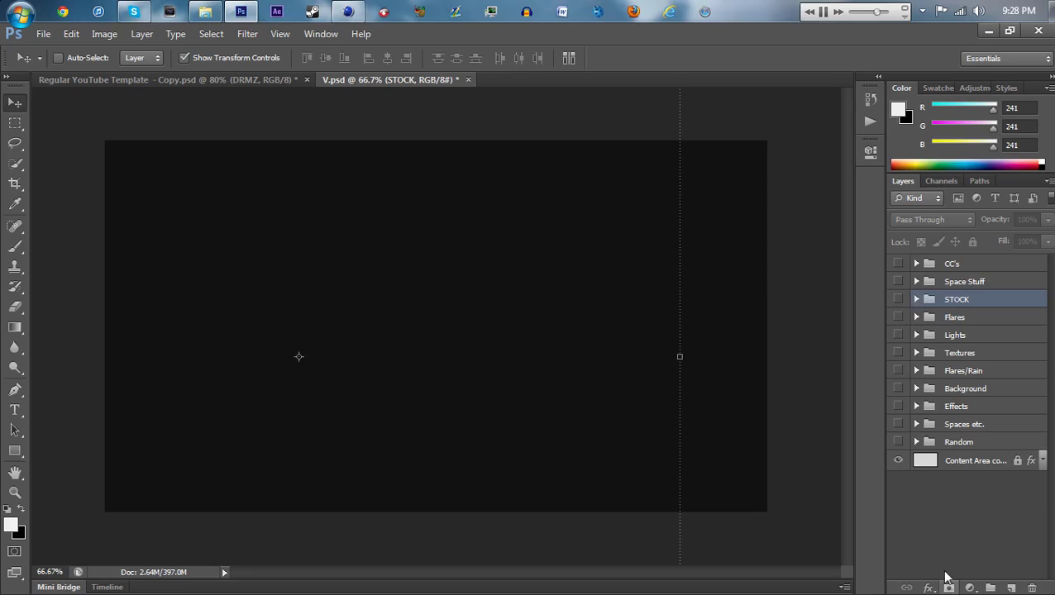
click(916, 299)
click(902, 496)
scroll(902, 488, down, 3)
scroll(902, 496, down, 3)
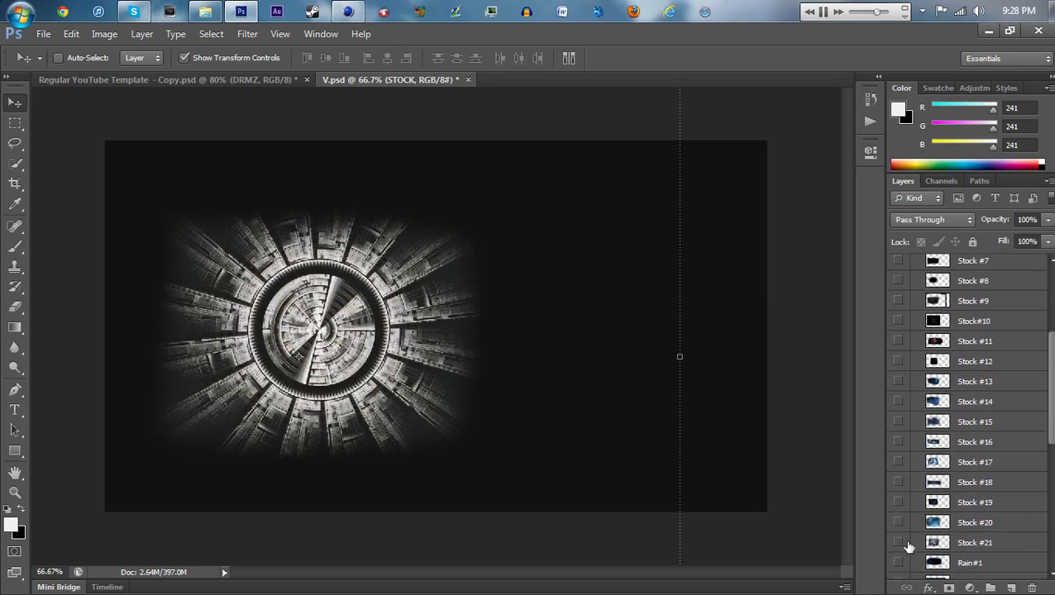
click(899, 496)
click(898, 537)
drag(967, 536, 546, 230)
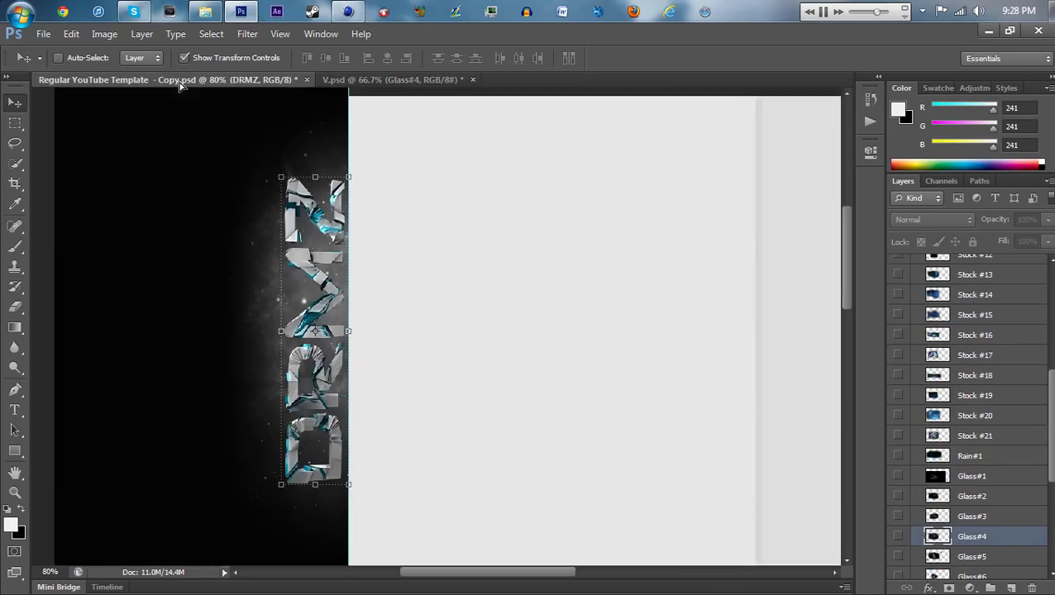
Rotate Glass#4 90°, clip it to DRMZ, and set Screen blending at 25% opacity.
key(ctrl+t)
drag(496, 418, 370, 539)
key(Return)
right_click(959, 330)
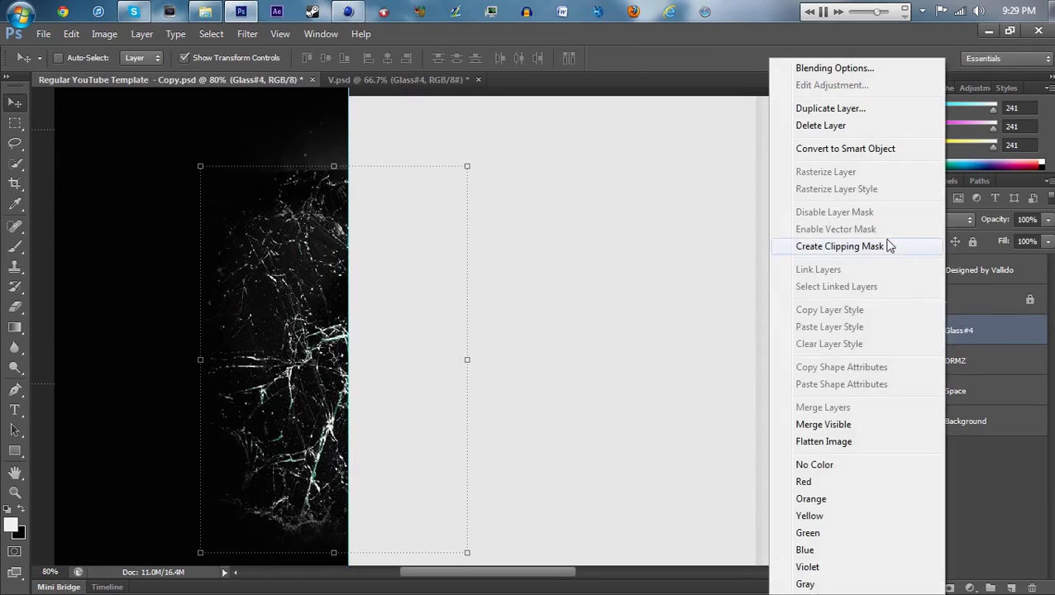
click(822, 244)
drag(1048, 220, 987, 244)
click(933, 219)
click(933, 133)
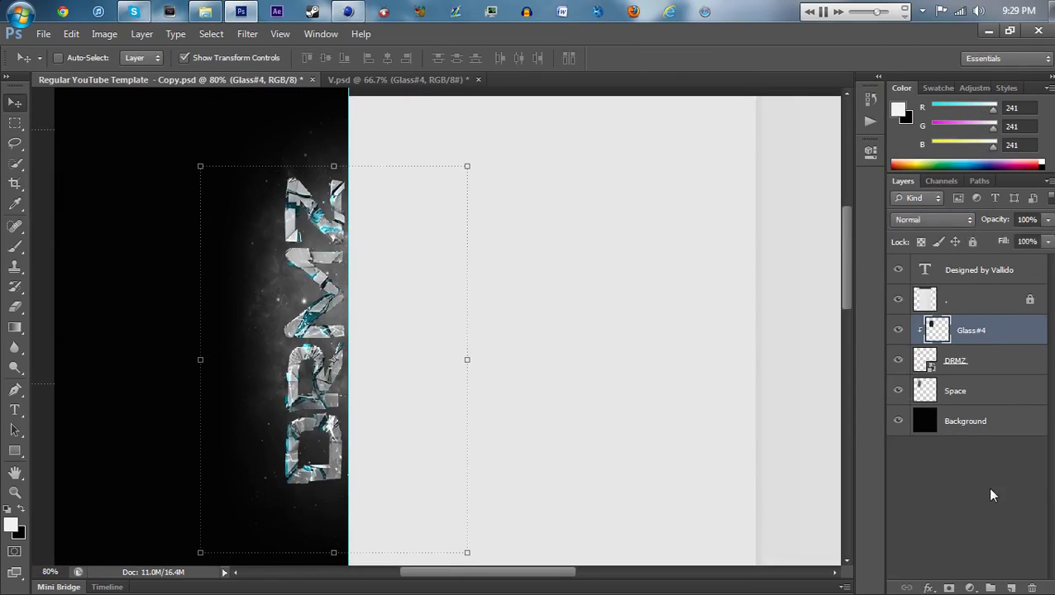
Preview the Stock #18 fractal layer in V.psd.
click(397, 79)
scroll(901, 496, down, 1)
click(899, 336)
Copy the Stock #18 fractal into the template, just above Background and behind DRMZ.
click(232, 80)
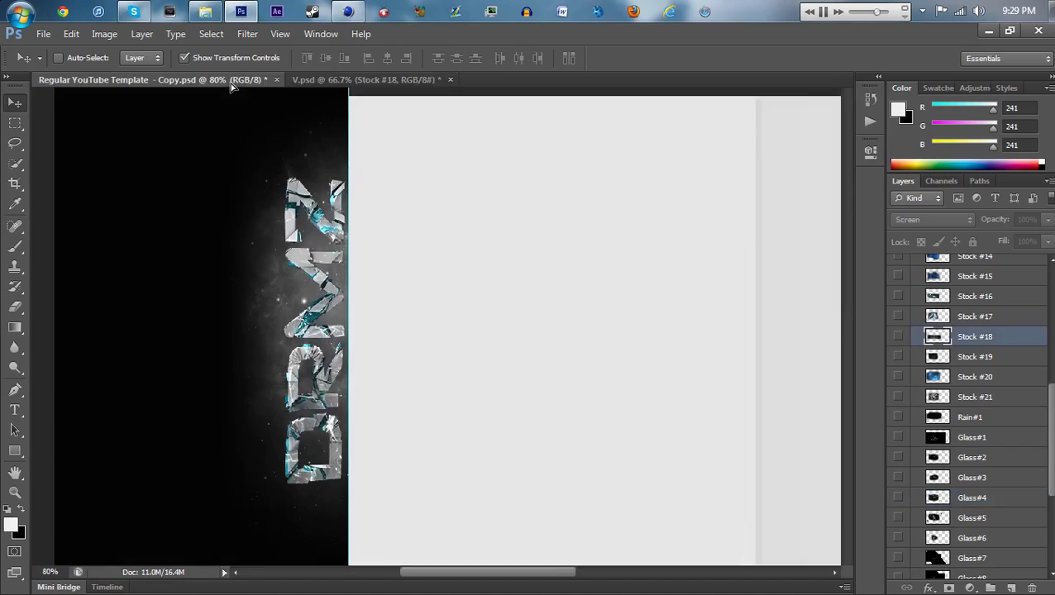
drag(232, 85, 471, 377)
key(ctrl+t)
key(Return)
drag(962, 271, 979, 444)
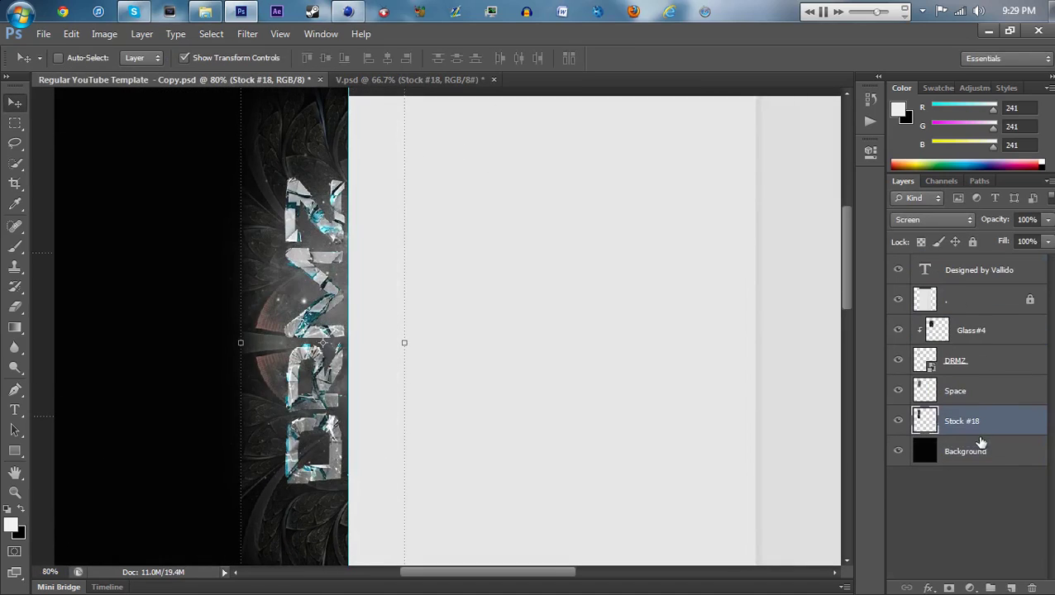
drag(305, 276, 318, 301)
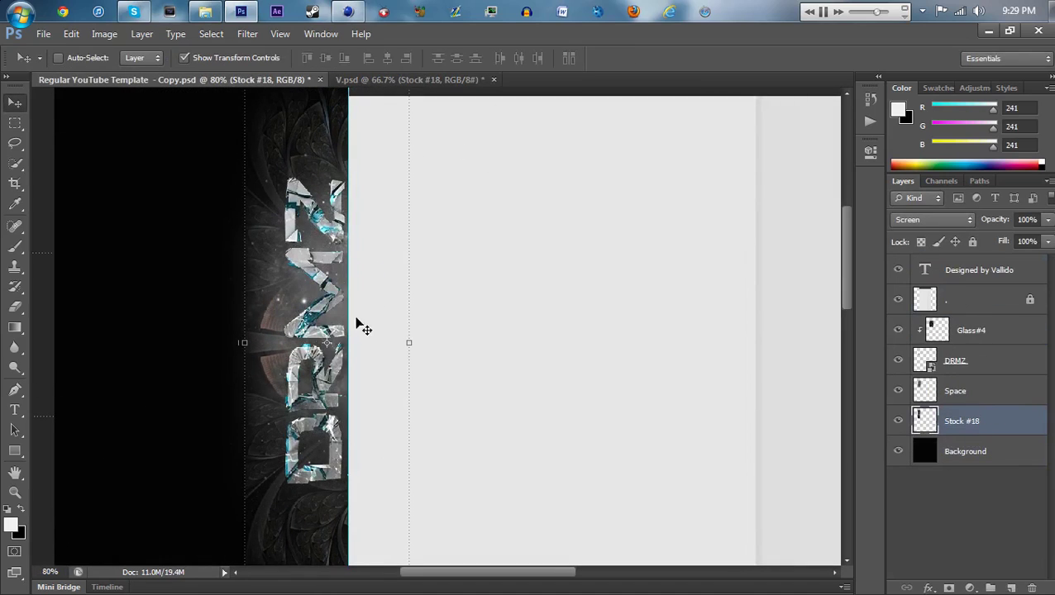
Resize the fractal and erase parts of it with a size-154 eraser.
key(ctrl+t)
scroll(356, 320, up, 3)
drag(331, 188, 330, 160)
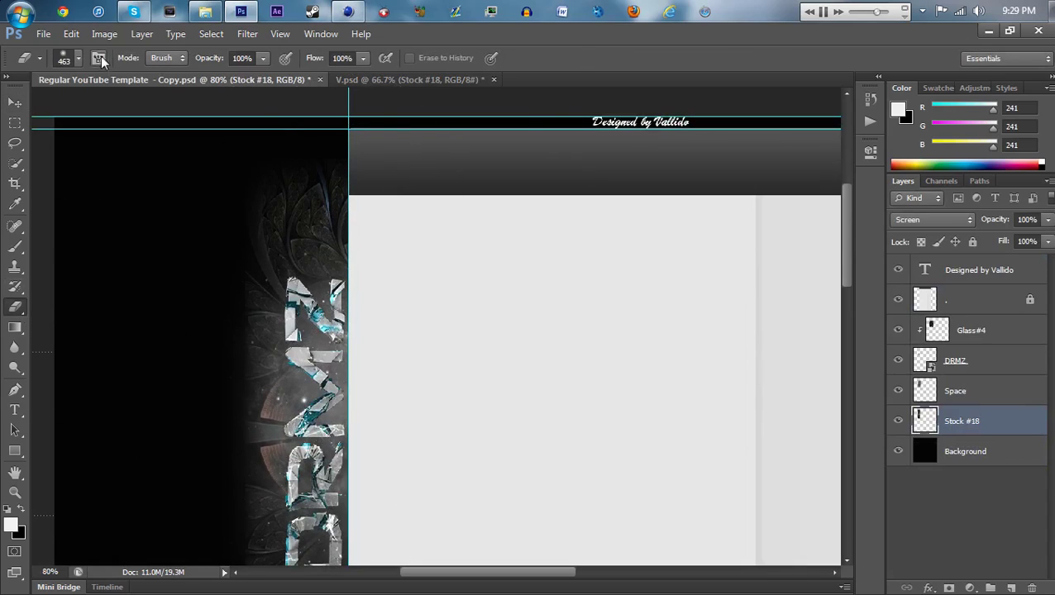
click(77, 58)
drag(133, 106, 88, 108)
scroll(193, 184, down, 3)
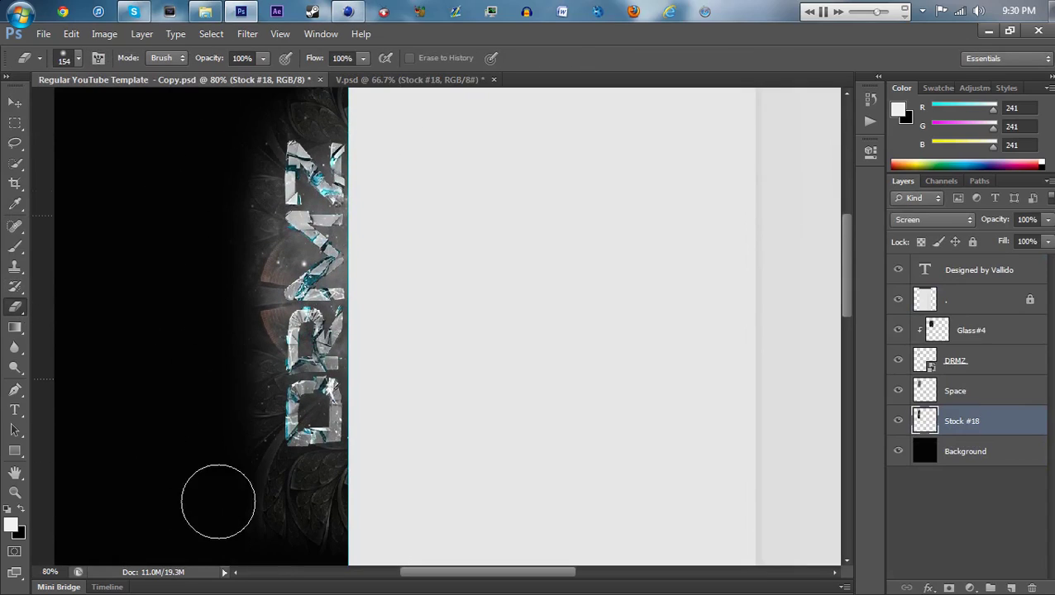
scroll(133, 355, up, 3)
scroll(336, 211, down, 3)
Copy the Stock #11 smoke layer from V.psd into the template.
key(ctrl+Tab)
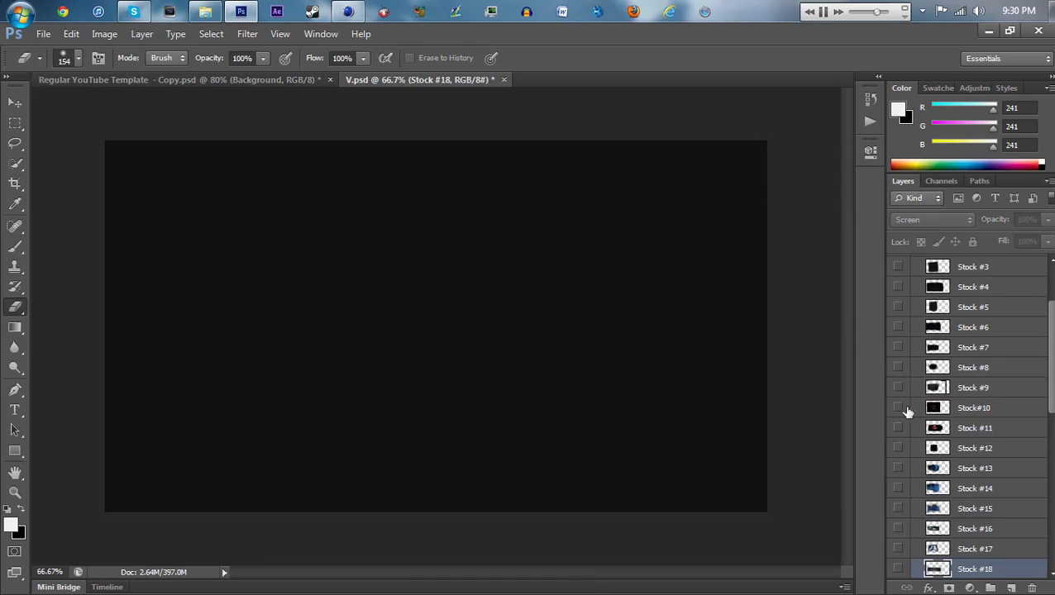
click(898, 427)
click(975, 427)
click(15, 103)
mouse_move(252, 115)
mouse_down()
mouse_move(252, 226)
mouse_move(543, 258)
mouse_up()
Colorize the stock layer blue with Hue/Saturation.
key(ctrl+u)
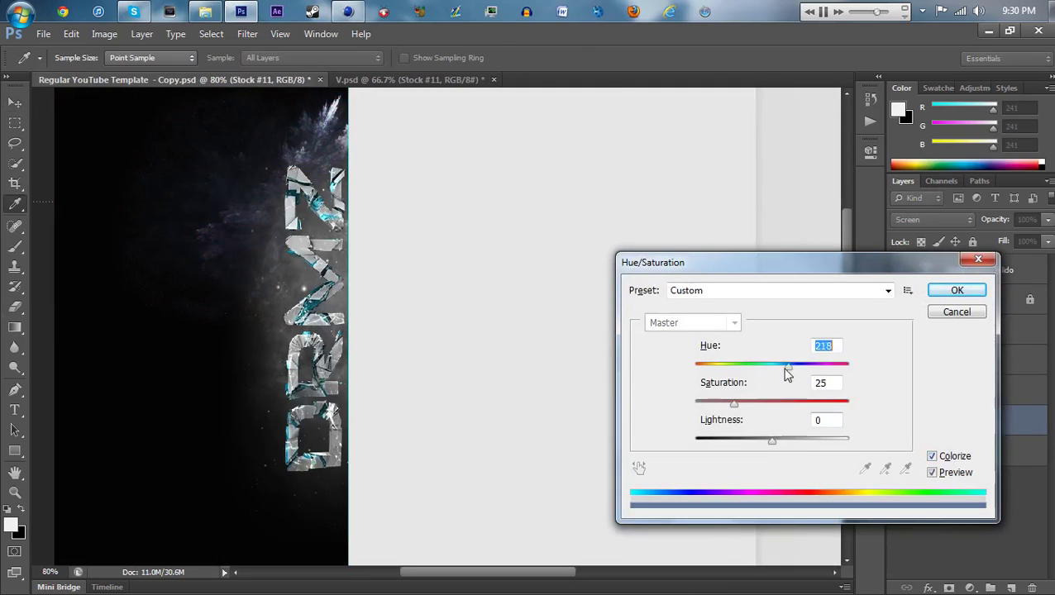
click(952, 311)
key(ctrl+u)
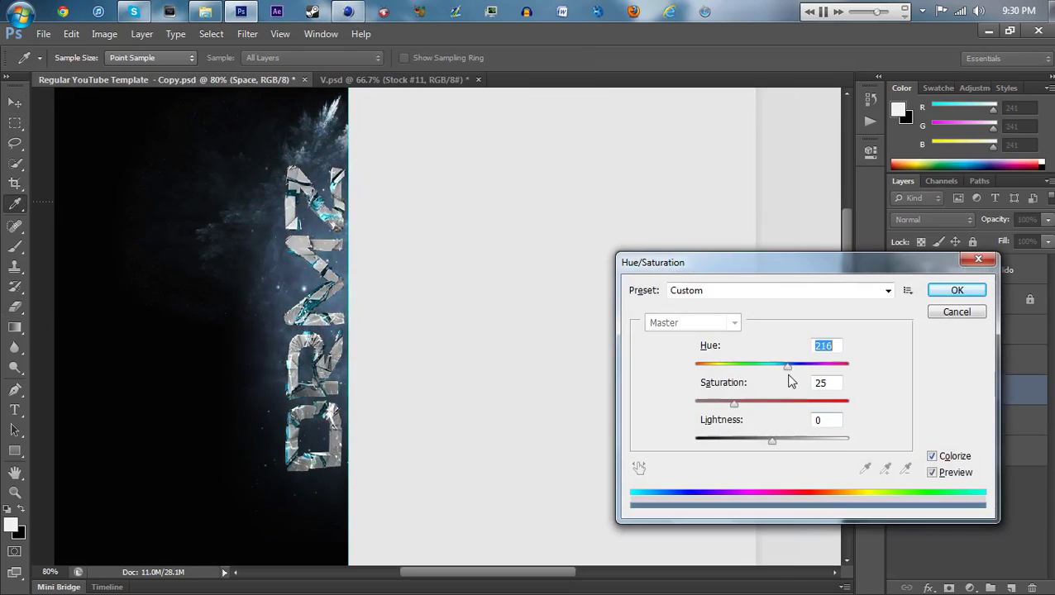
click(982, 296)
Move the Stock #11 smoke toward the text and erase its excess.
click(963, 389)
drag(505, 173, 519, 243)
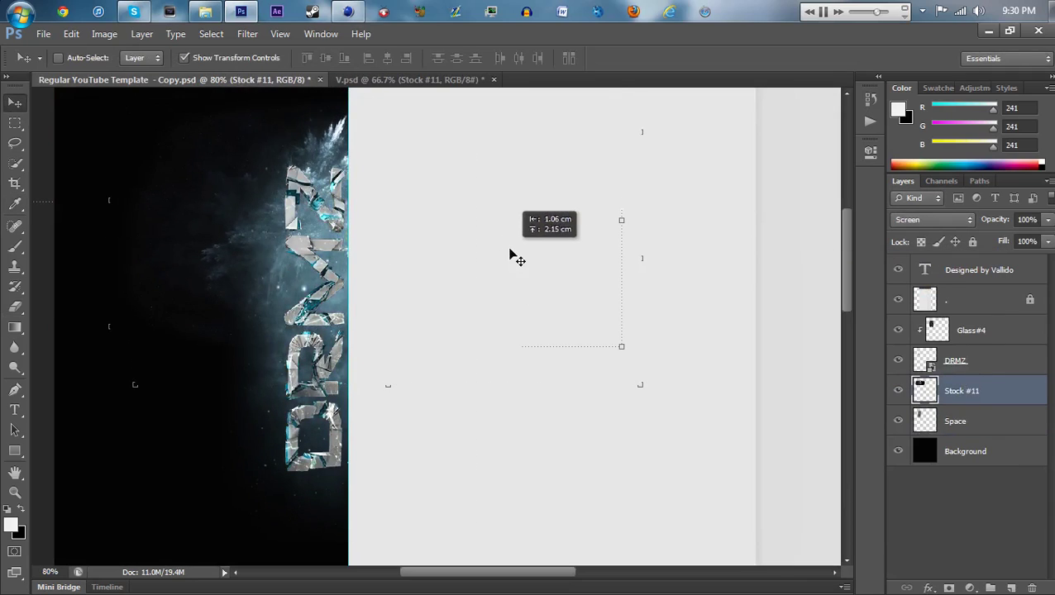
drag(966, 330, 959, 329)
right_click(952, 309)
key(Escape)
key(e)
scroll(188, 216, up, 2)
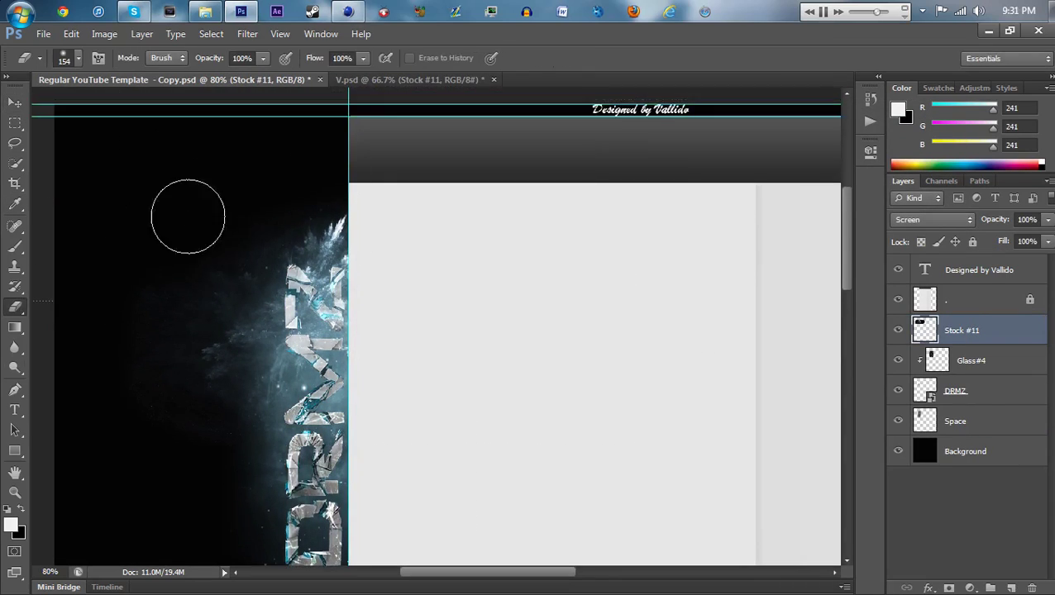
Duplicate Stock #11 and move the copy lower around the text.
right_click(991, 325)
click(843, 109)
key(Return)
click(15, 103)
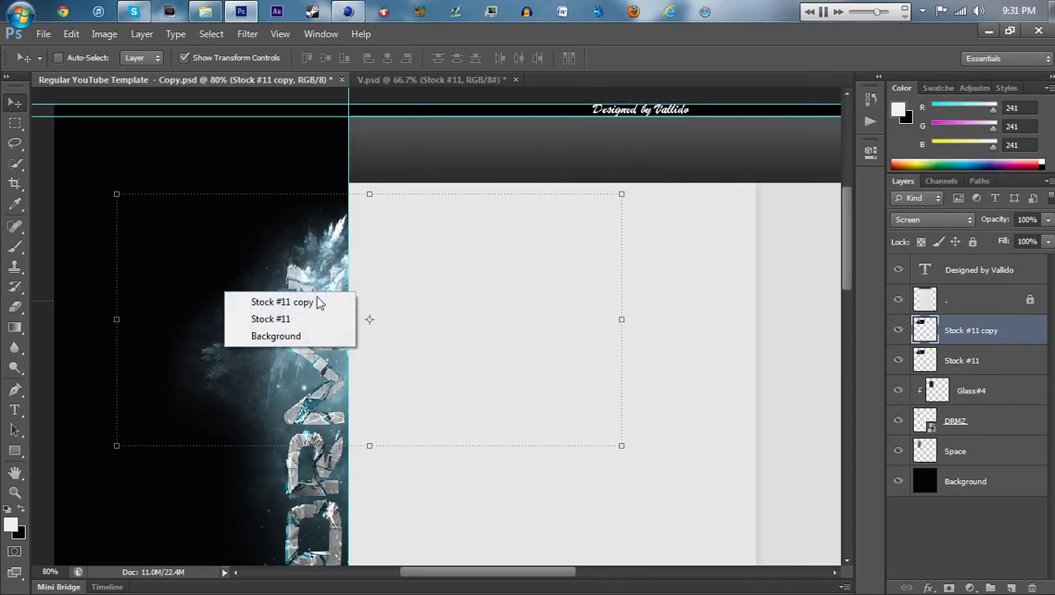
click(316, 301)
mouse_move(365, 252)
mouse_down()
mouse_move(378, 323)
mouse_move(336, 263)
mouse_up()
right_click(937, 334)
click(825, 108)
key(Escape)
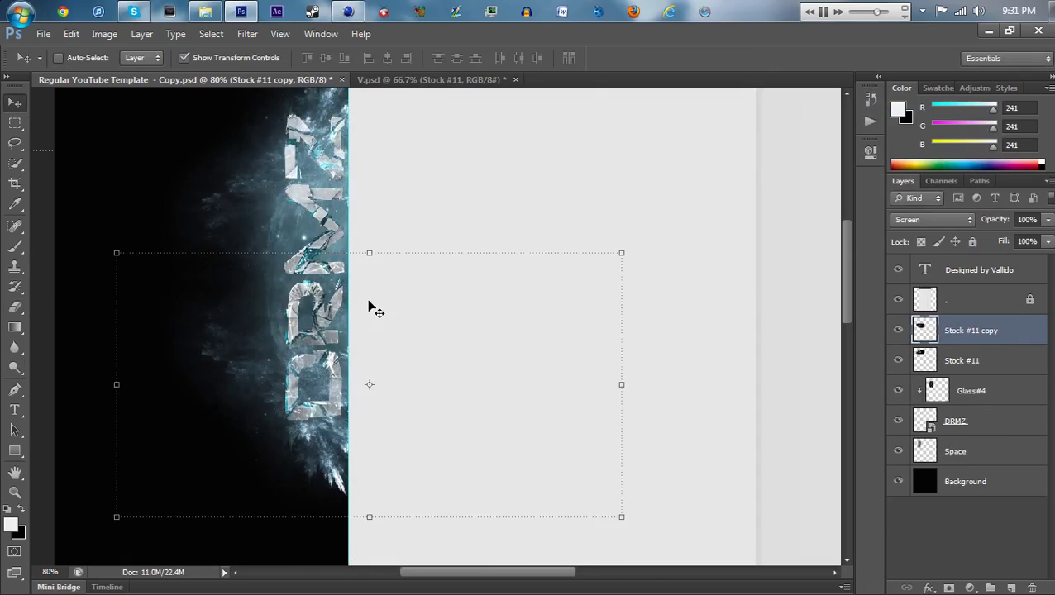
Copy Stock#10 into the template and rotate it about -55° toward the centre.
click(430, 79)
drag(951, 500, 596, 287)
key(ctrl+t)
mouse_move(478, 483)
mouse_down()
mouse_move(518, 156)
mouse_move(502, 518)
mouse_up()
drag(320, 379, 425, 375)
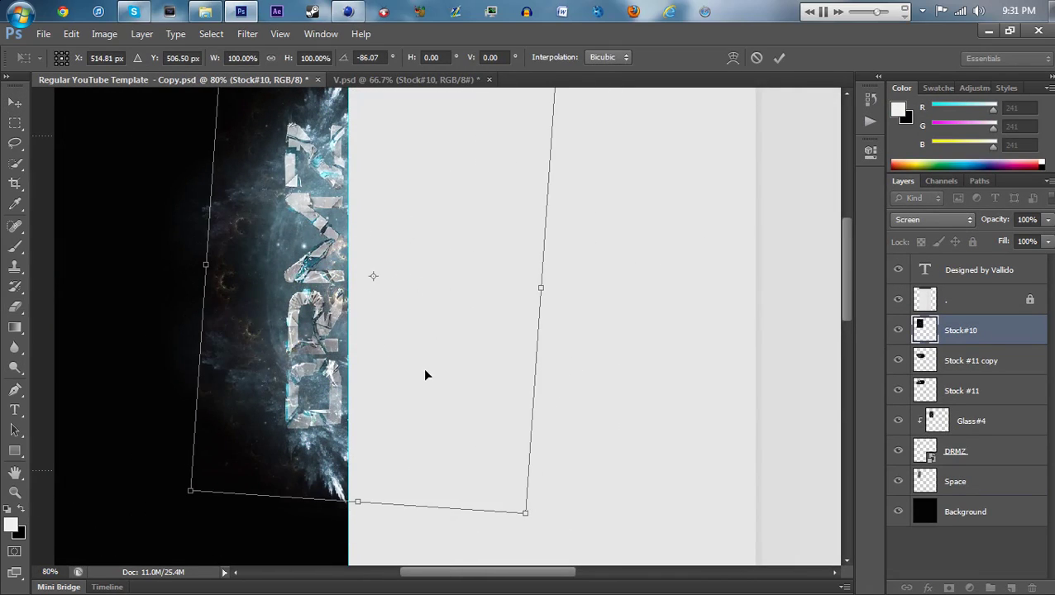
key(Escape)
key(ctrl+u)
key(Escape)
Widen the DRMZ text slightly with Free Transform.
click(954, 450)
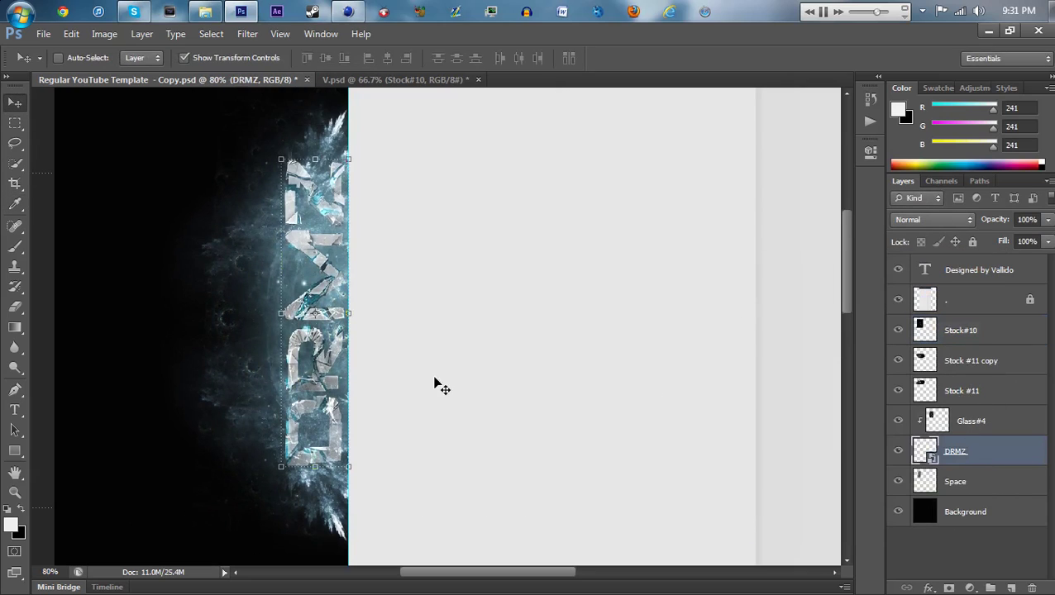
key(ctrl+t)
drag(227, 328, 210, 322)
Commit the DRMZ resize, then in V.psd move Space Stuff below Effects and open Effects.
key(Return)
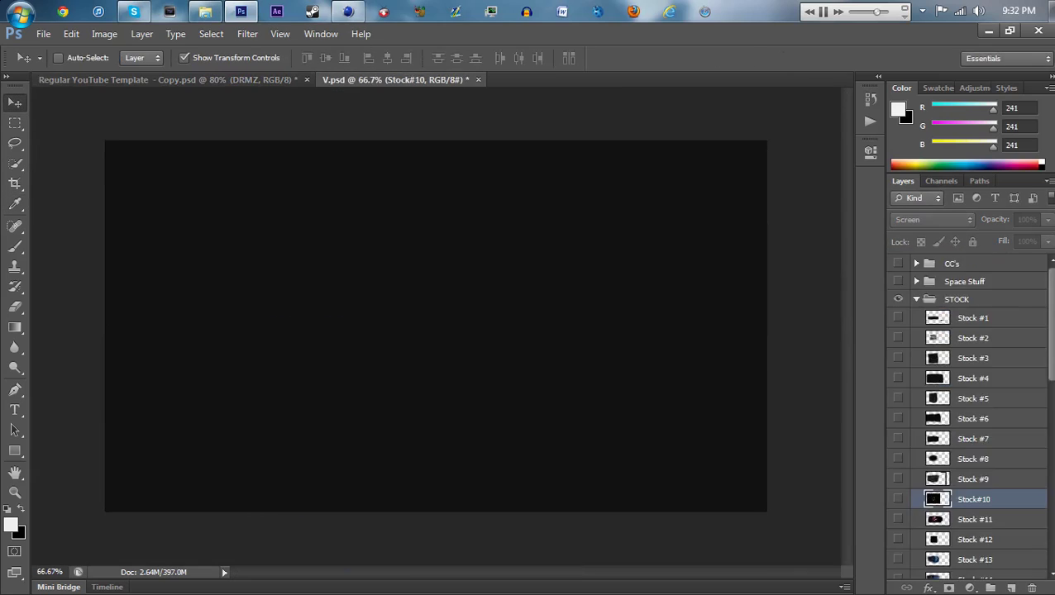
key(ctrl+Tab)
drag(948, 291, 942, 415)
click(916, 405)
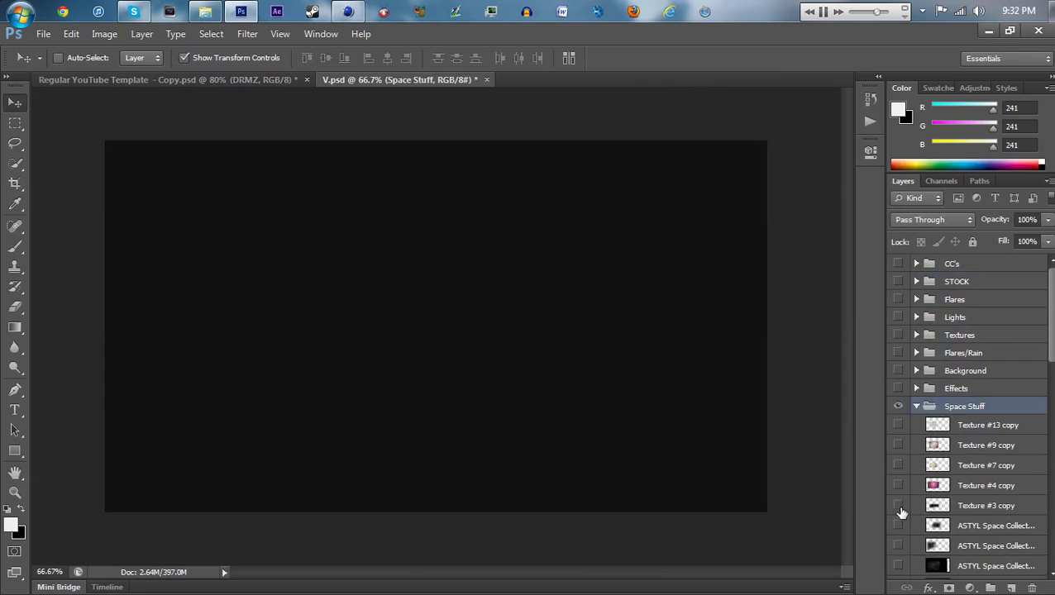
scroll(903, 514, down, 2)
scroll(902, 546, down, 1)
scroll(902, 560, up, 3)
click(916, 367)
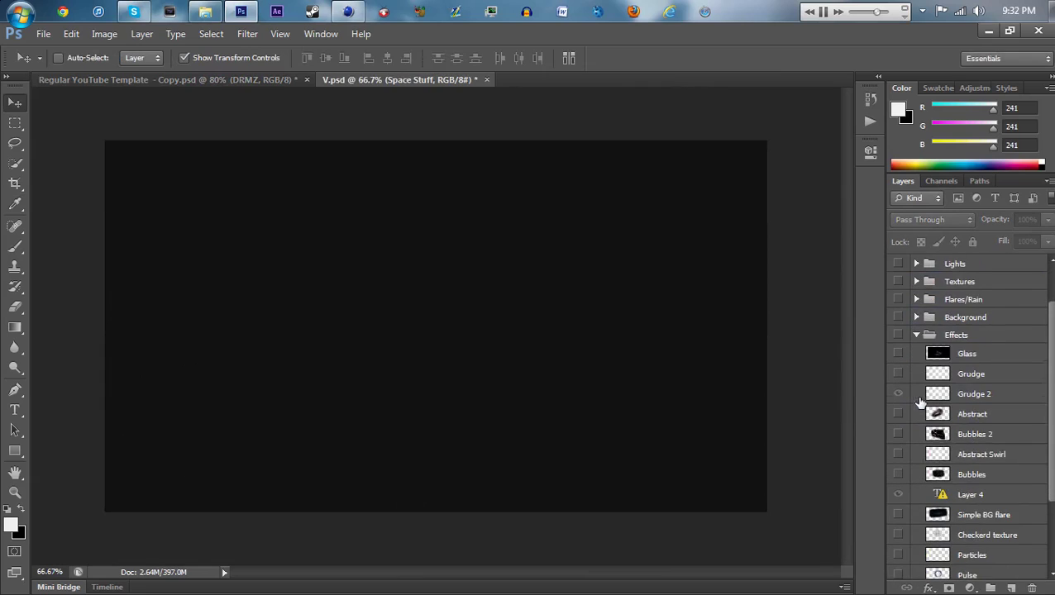
Add the Simple BG flare at about 61%, in Linear Dodge (Add), stretched along DRMZ.
mouse_move(967, 514)
mouse_down()
mouse_move(223, 78)
mouse_move(678, 348)
mouse_up()
mouse_move(696, 155)
mouse_down()
mouse_move(416, 313)
mouse_move(330, 143)
mouse_up()
click(932, 219)
click(890, 155)
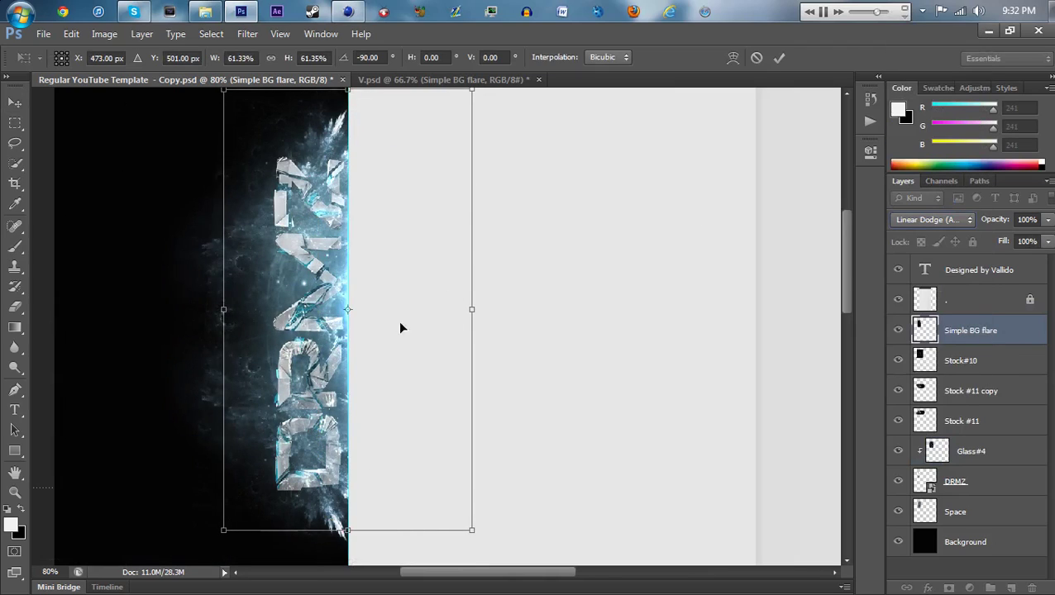
mouse_move(223, 89)
mouse_down()
mouse_move(207, 123)
mouse_move(433, 255)
mouse_move(397, 320)
mouse_up()
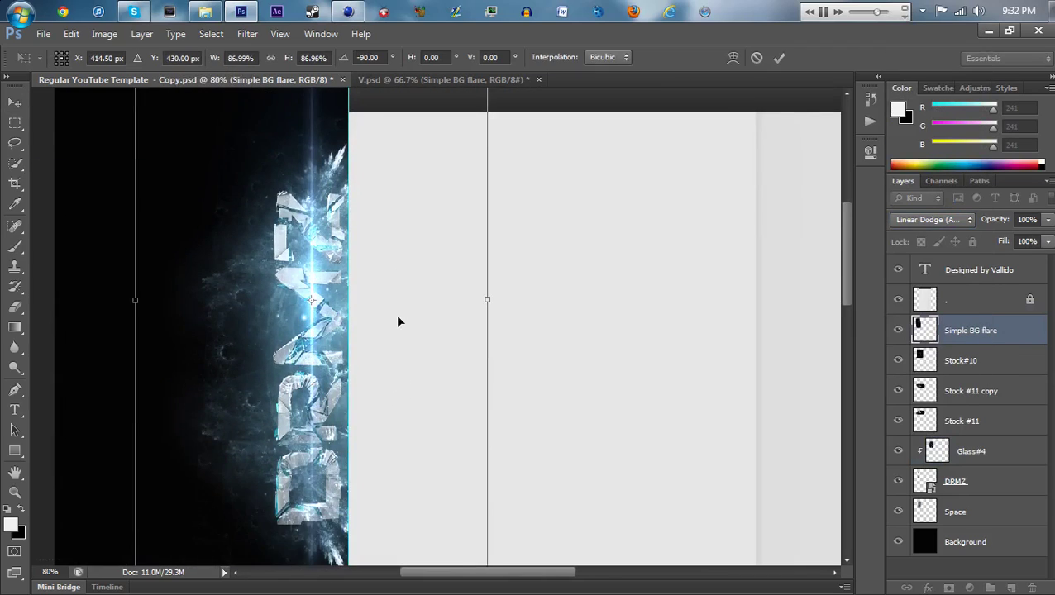
key(Return)
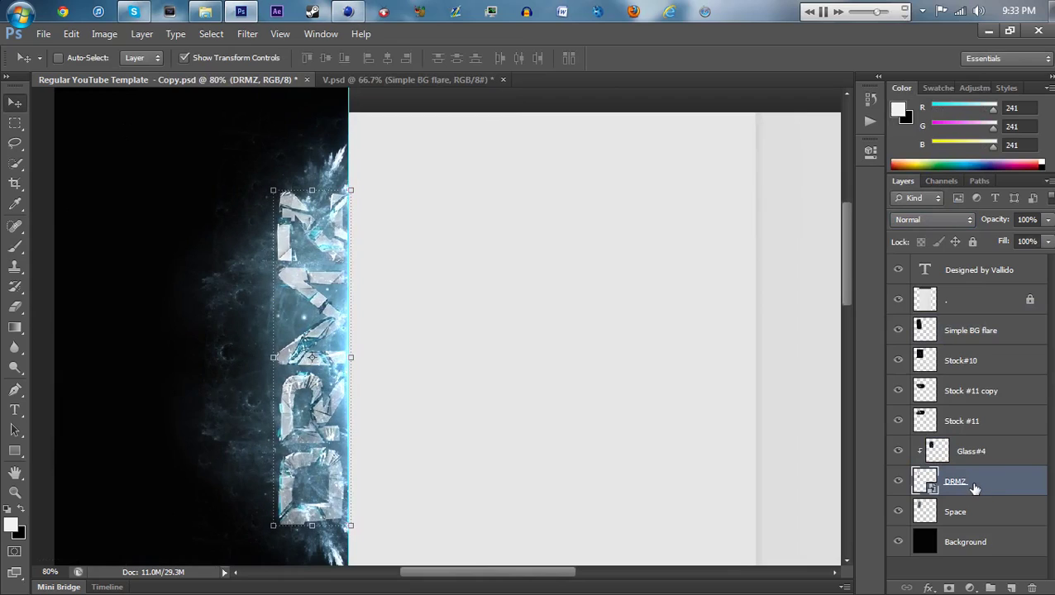
Duplicate the flare layer twice, then collapse V.psd's Effects group.
right_click(983, 341)
click(871, 108)
key(Return)
right_click(984, 341)
click(870, 108)
key(Return)
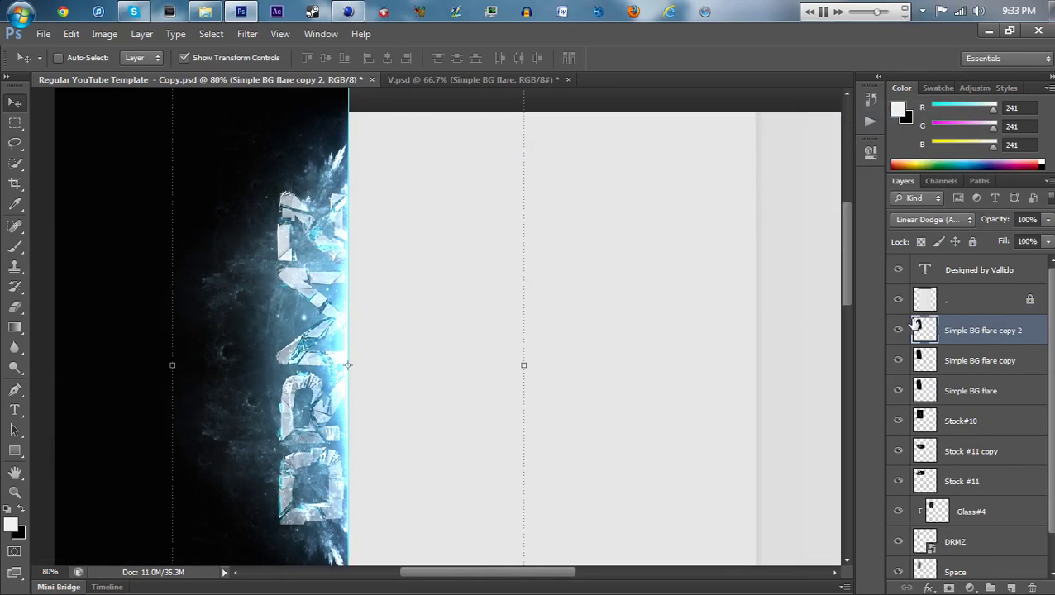
click(916, 389)
click(957, 281)
Preview lights from V.psd's Lights group and set Light5 to Screen blending.
click(955, 317)
click(916, 317)
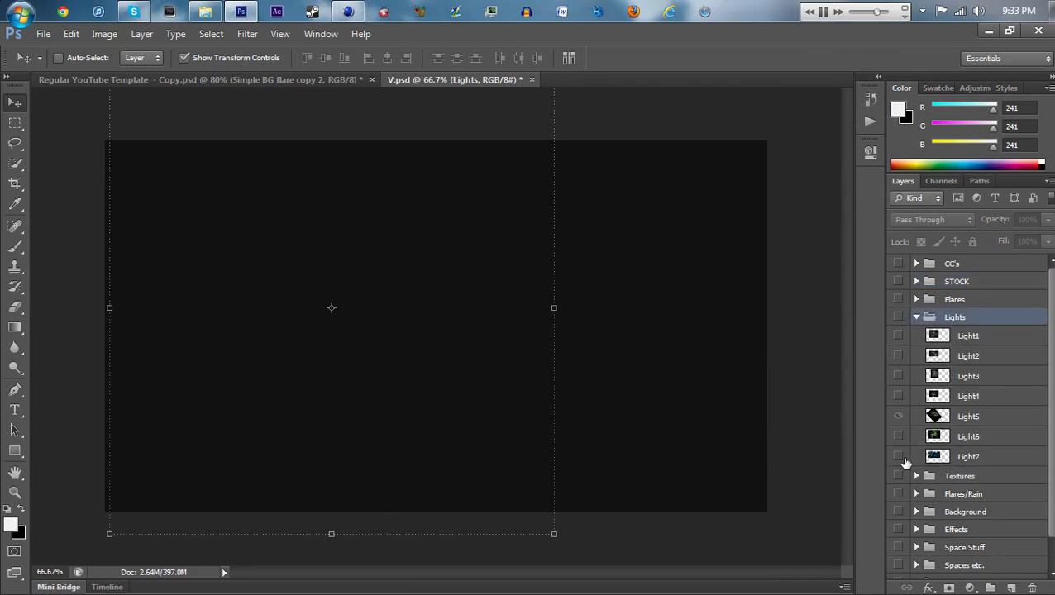
click(898, 396)
click(897, 356)
click(897, 415)
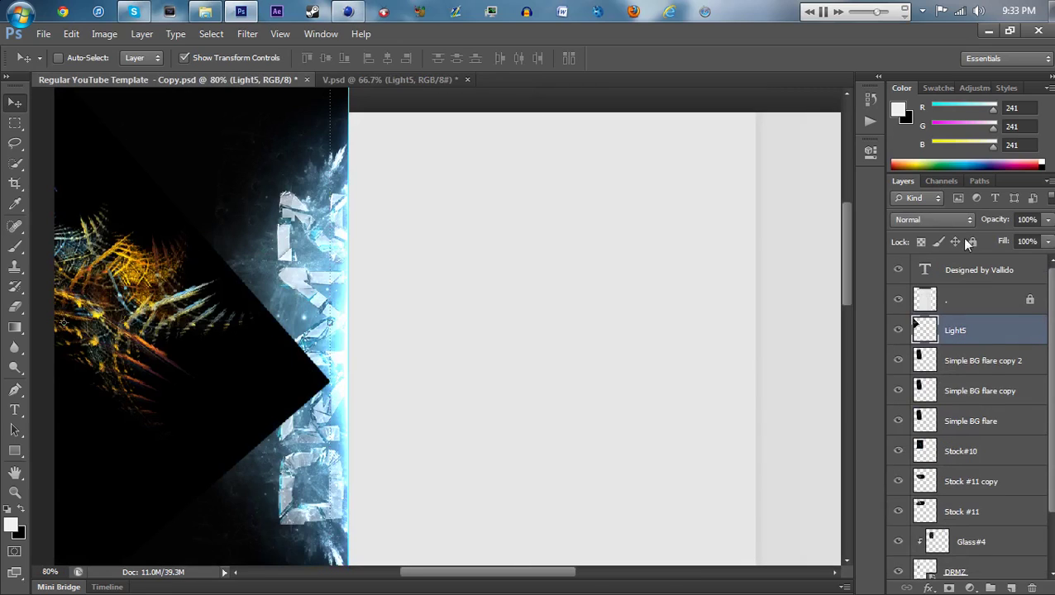
click(932, 219)
click(918, 130)
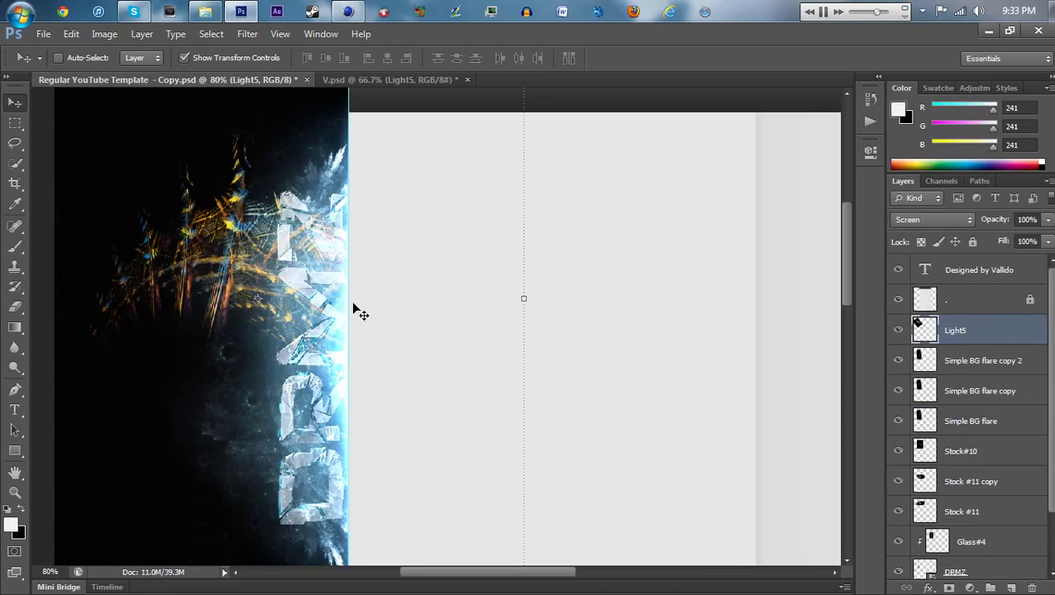
Duplicate Light5 and rotate the copy about -124°.
key(ctrl+u)
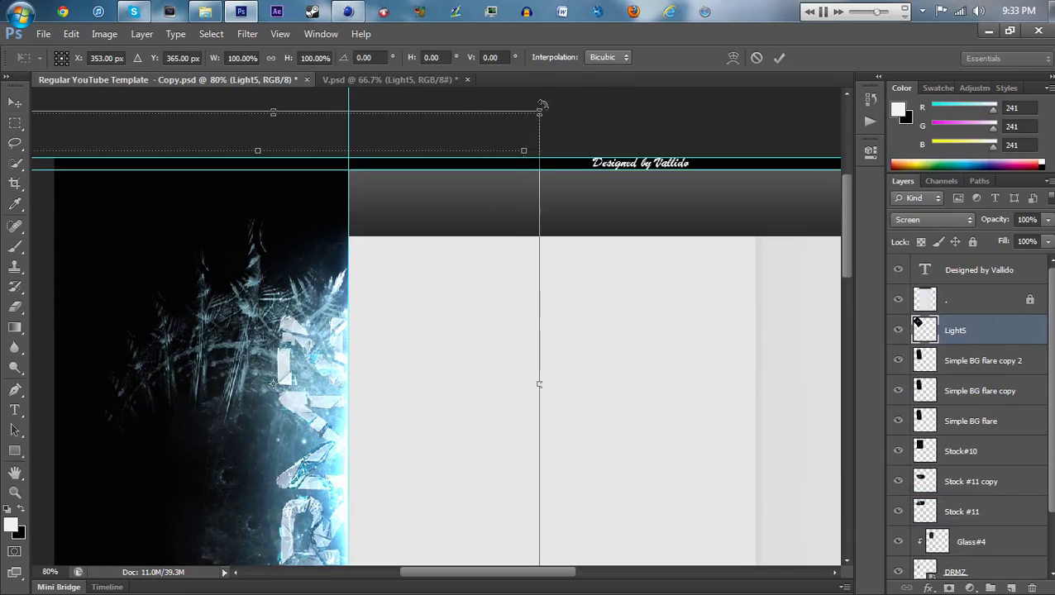
mouse_move(405, 337)
mouse_down()
mouse_move(779, 411)
mouse_move(529, 348)
mouse_up()
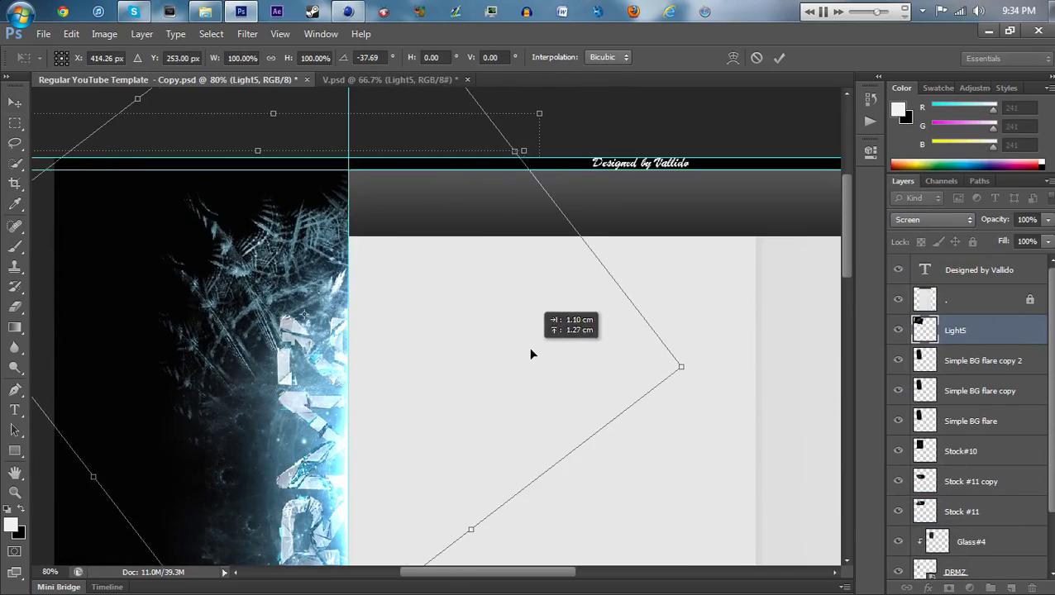
key(Escape)
right_click(943, 330)
click(827, 122)
key(Return)
drag(569, 527, 380, 337)
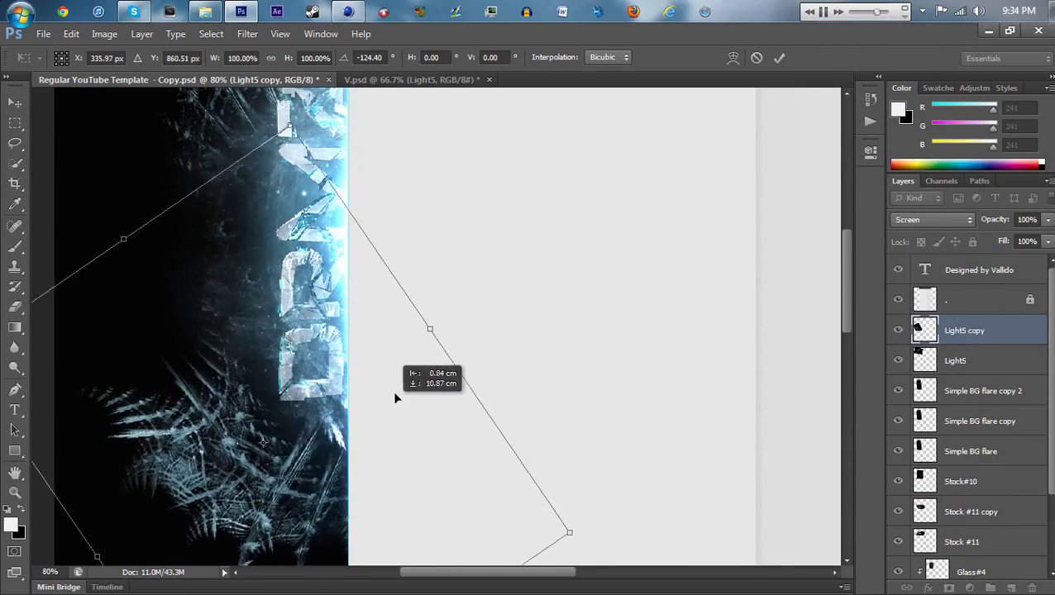
key(Return)
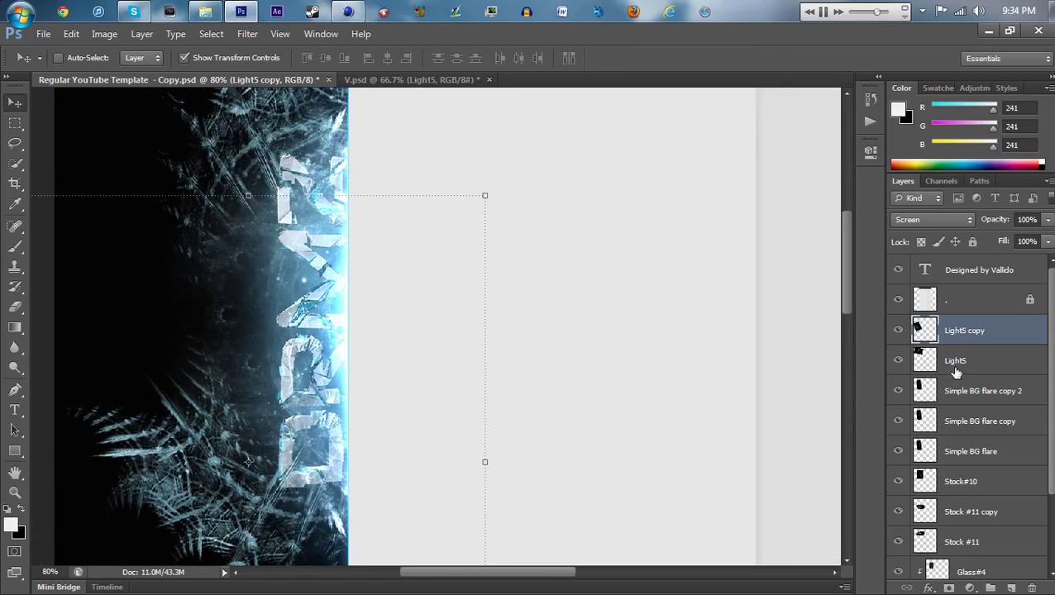
Move both Light5 layers below DRMZ, trial-erase one, then delete both.
drag(978, 503, 950, 488)
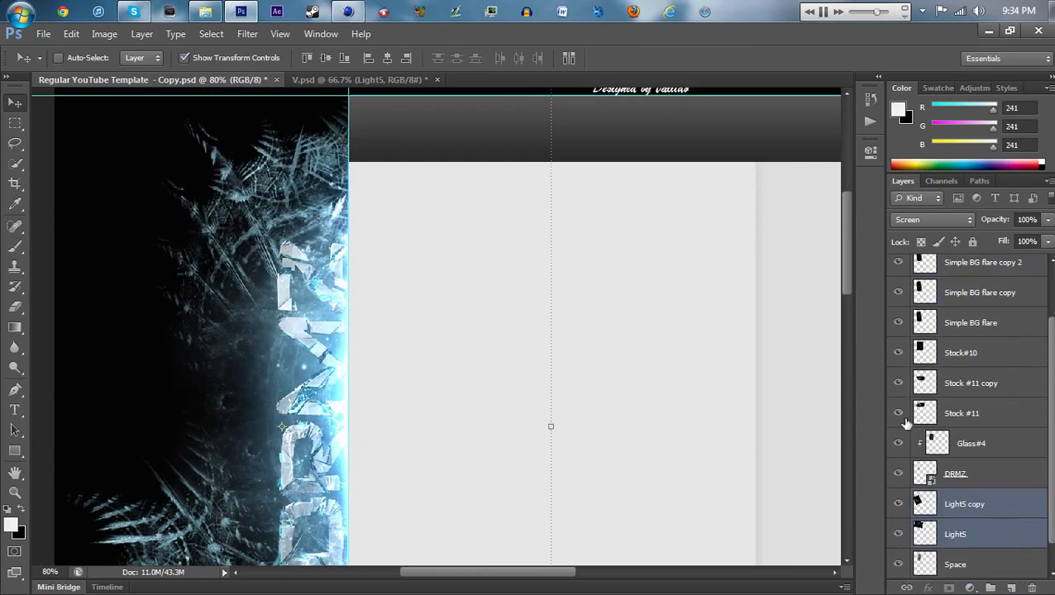
click(974, 534)
key(e)
scroll(82, 274, down, 3)
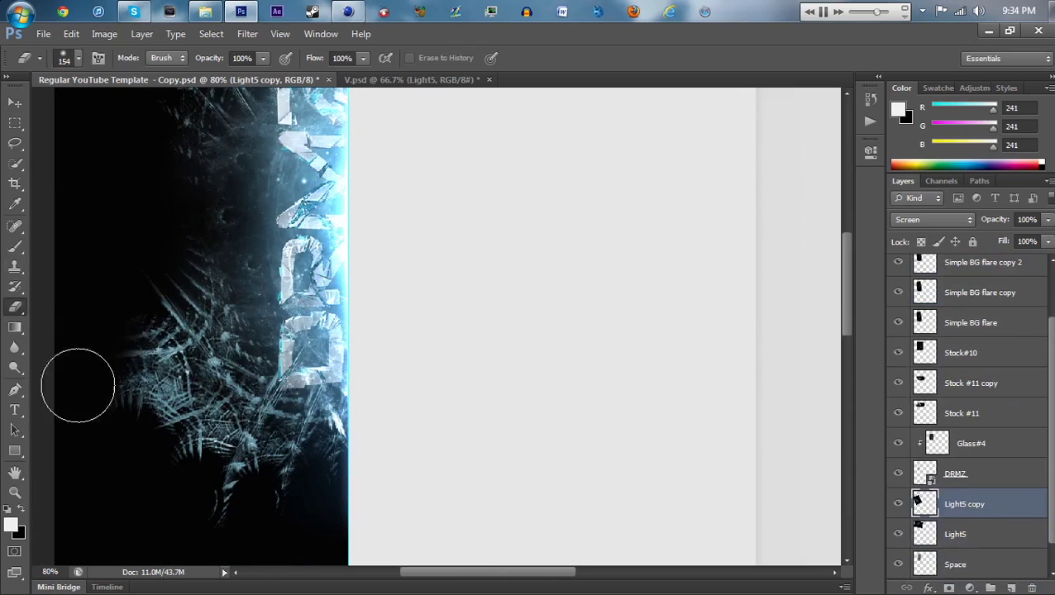
drag(78, 385, 83, 408)
key(v)
drag(110, 122, 405, 364)
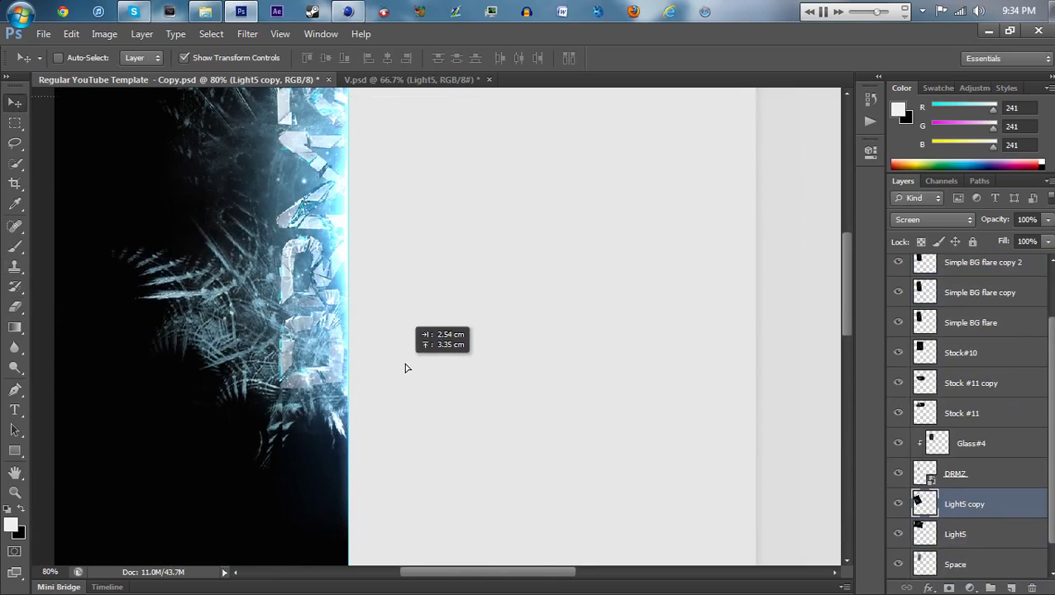
key(Delete)
key(Delete)
Bring the Grudge 2 texture from V.psd's Effects group into the template.
key(ctrl+Tab)
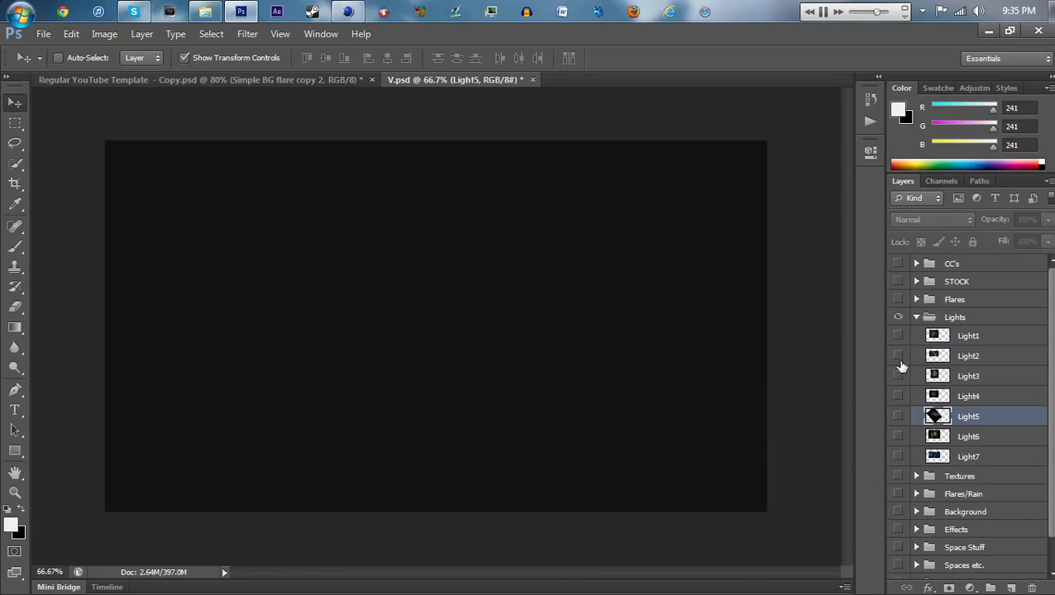
click(916, 316)
click(916, 353)
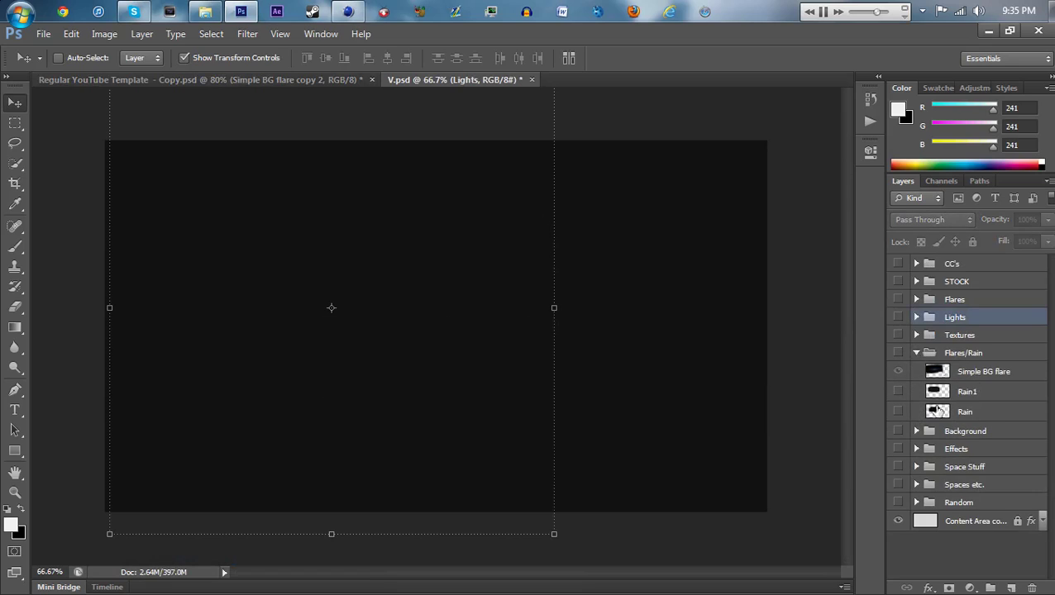
click(916, 389)
click(898, 371)
click(898, 429)
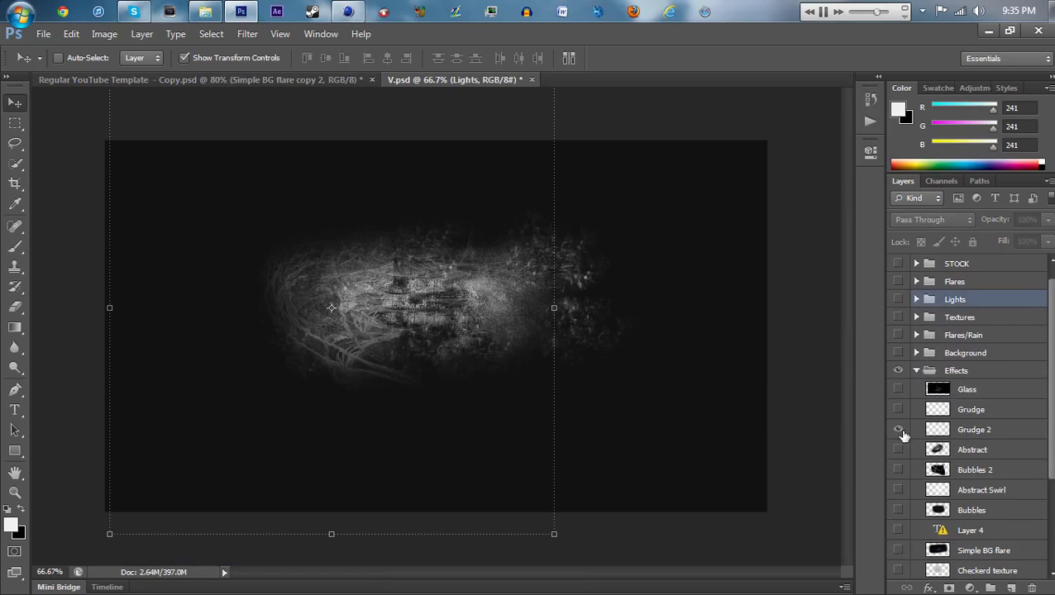
click(898, 429)
drag(972, 429, 313, 343)
key(ctrl+t)
Try Grudge 2 rotated vertically, discard it, and hide V.psd's Effects group.
mouse_move(311, 174)
mouse_down()
mouse_move(346, 262)
mouse_move(381, 256)
mouse_up()
drag(663, 285, 271, 363)
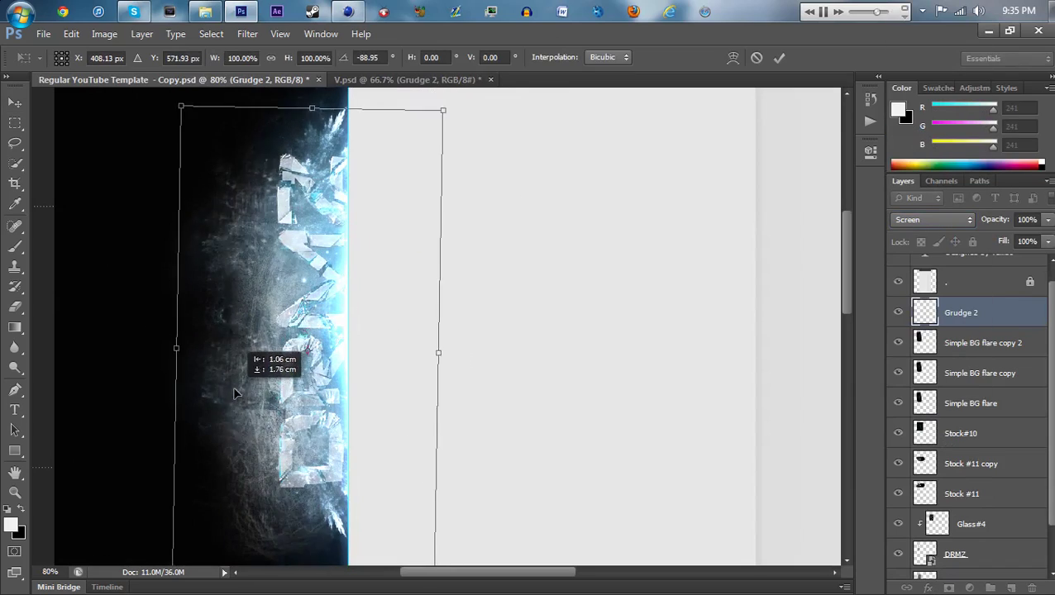
key(Escape)
click(459, 79)
click(897, 389)
click(916, 317)
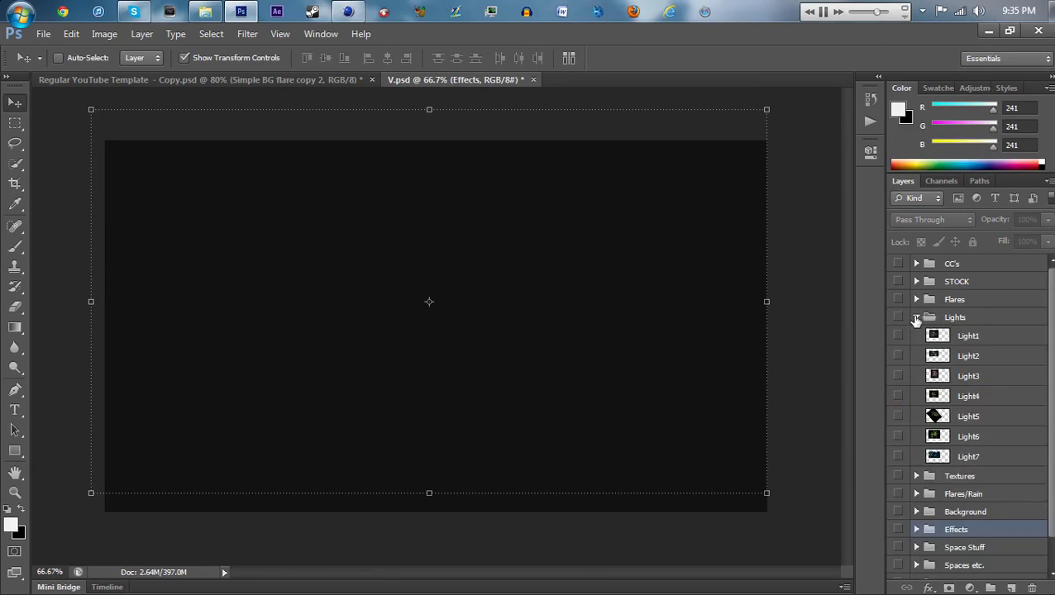
click(916, 281)
Preview V.psd's STOCK textures and bring Stock #19 into the template.
click(897, 445)
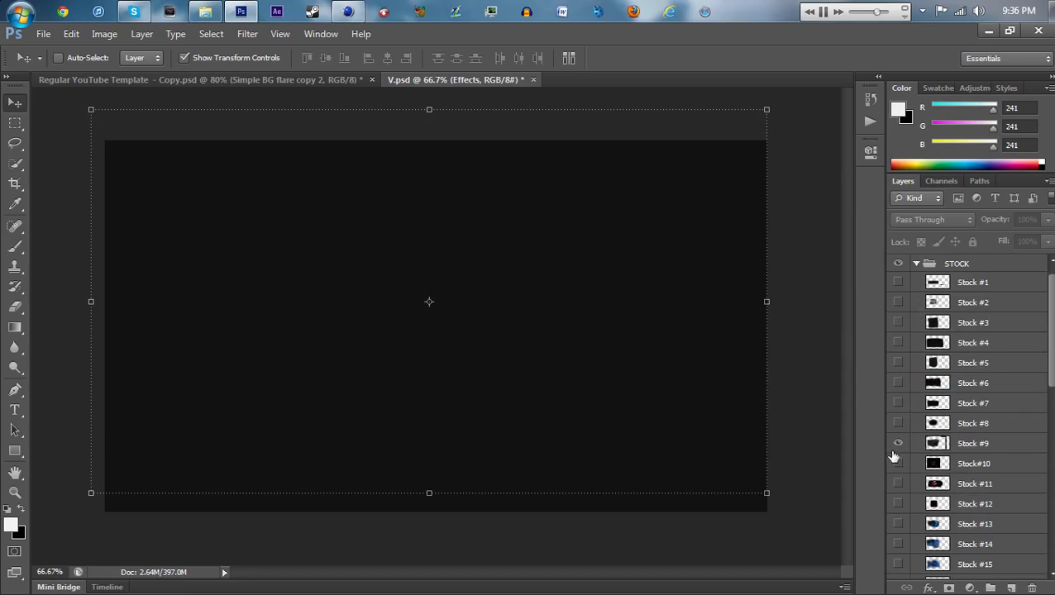
scroll(897, 496, down, 3)
click(898, 539)
scroll(897, 537, down, 2)
click(898, 538)
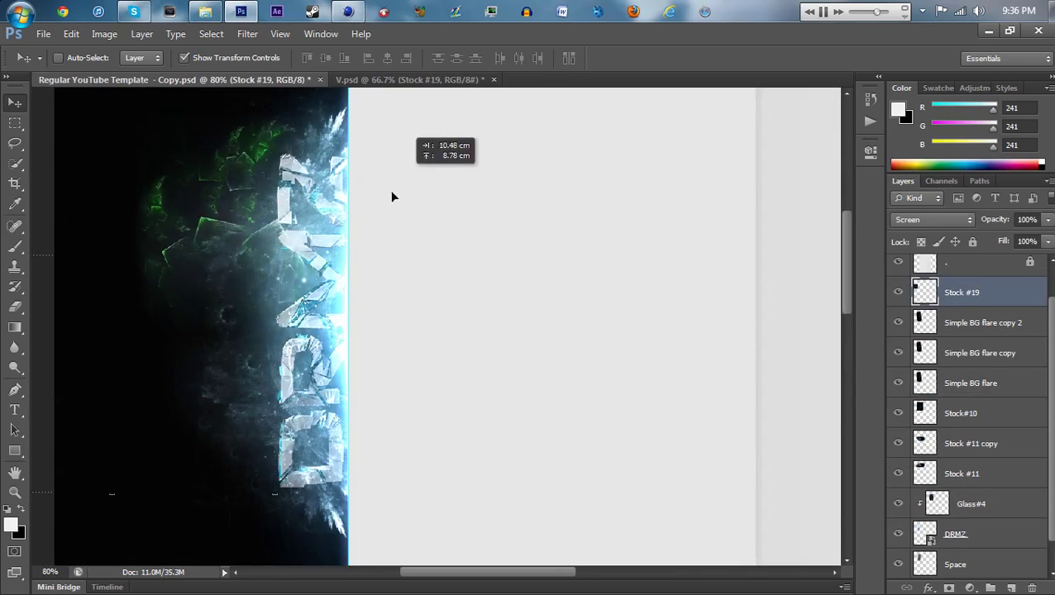
mouse_move(213, 80)
mouse_down()
mouse_move(499, 395)
mouse_move(375, 346)
mouse_up()
key(Escape)
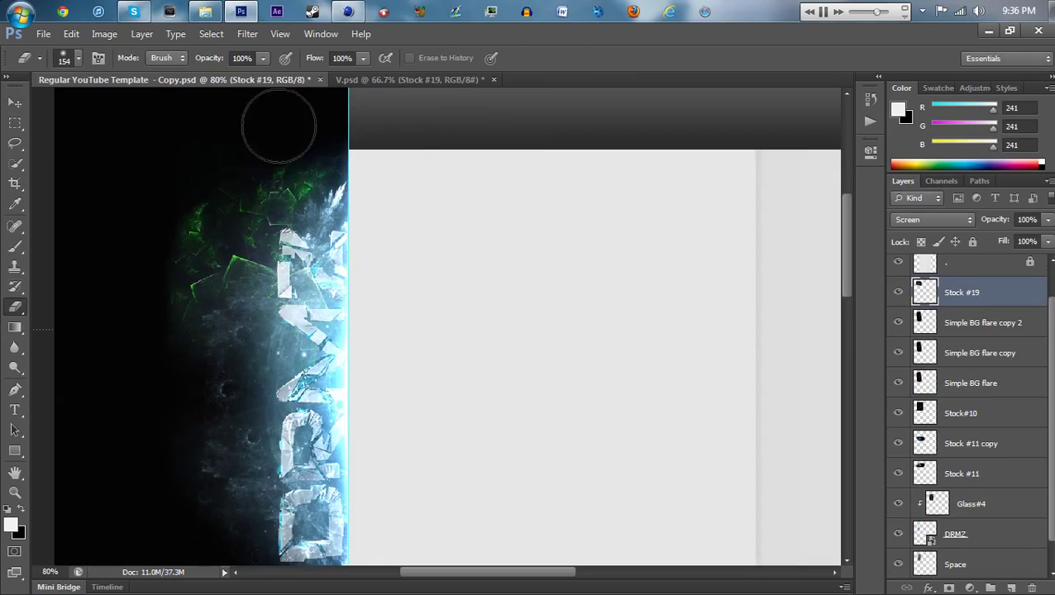
Remove Stock #19's green tint and add an enlarged copy around the DRMZ text.
right_click(1007, 299)
key(ctrl+u)
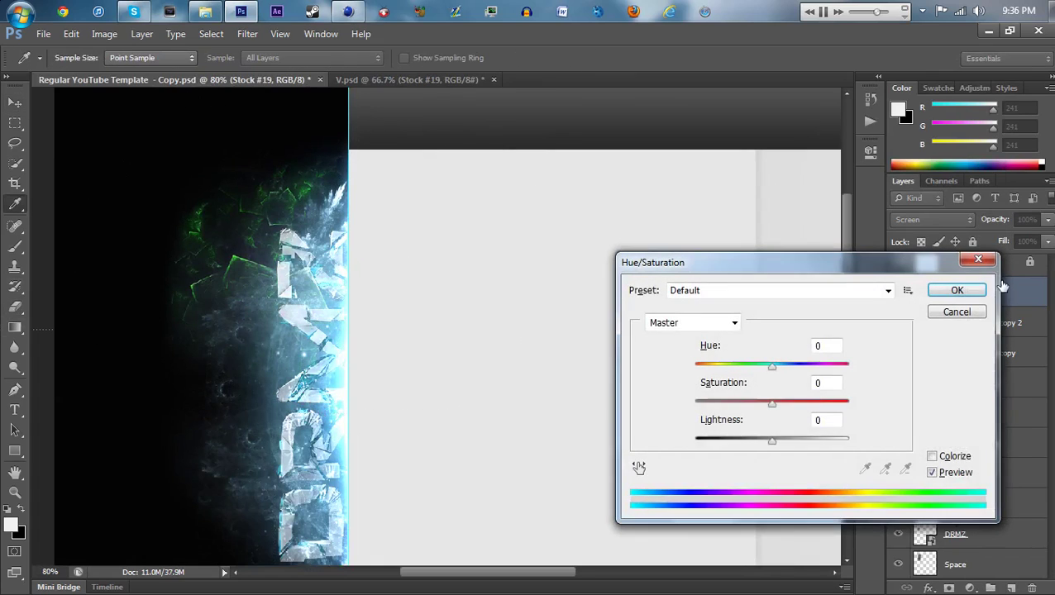
key(Escape)
key(ctrl+j)
key(ctrl+t)
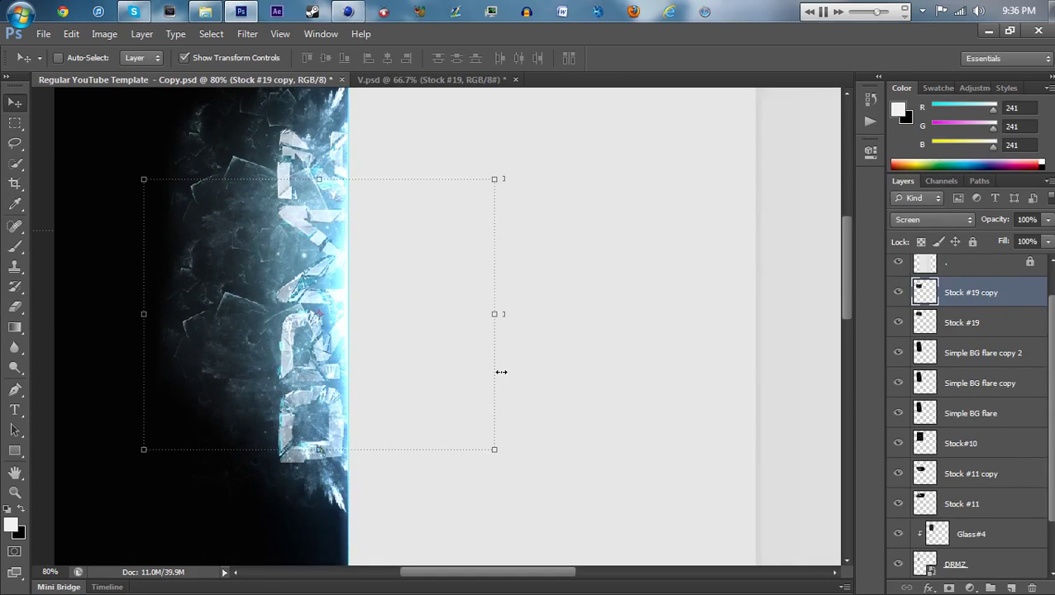
drag(502, 370, 382, 247)
key(Escape)
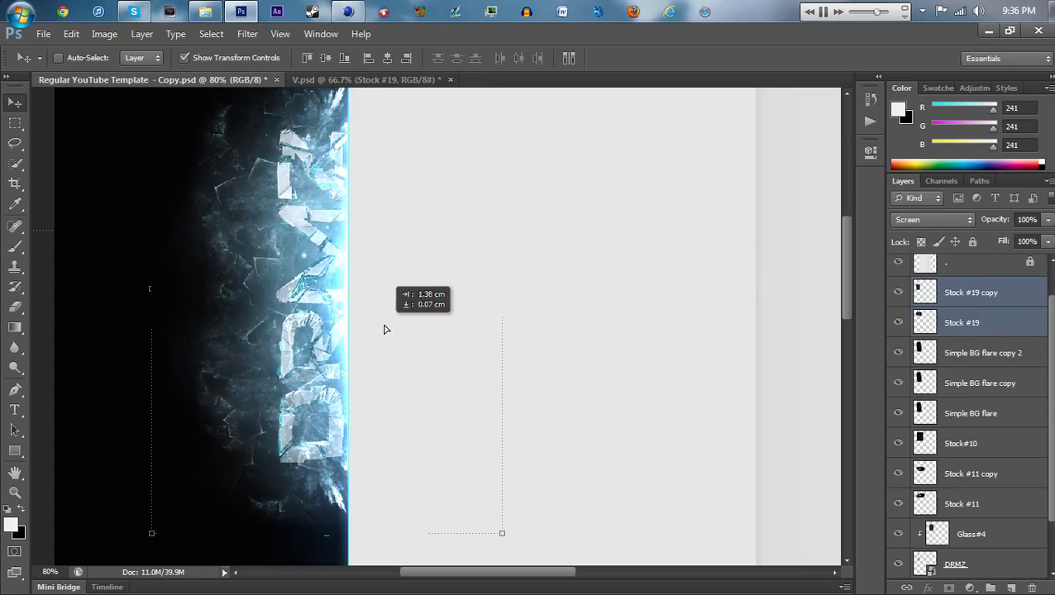
click(979, 353)
scroll(980, 353, down, 2)
Delete Stock#10 and shift both Stock #11 flare layers left about 1.91 cm.
click(15, 308)
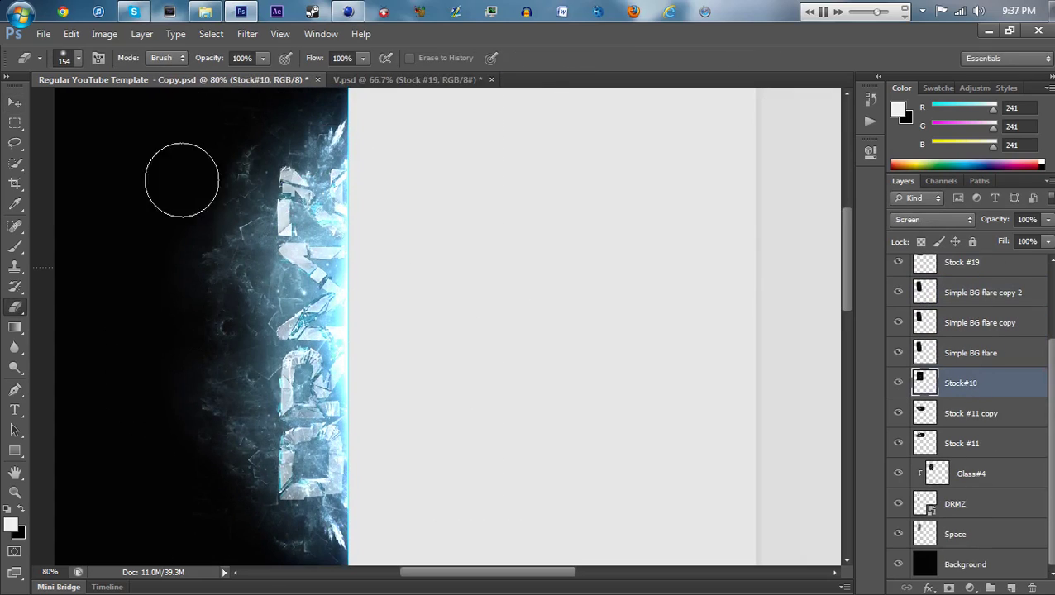
key(Delete)
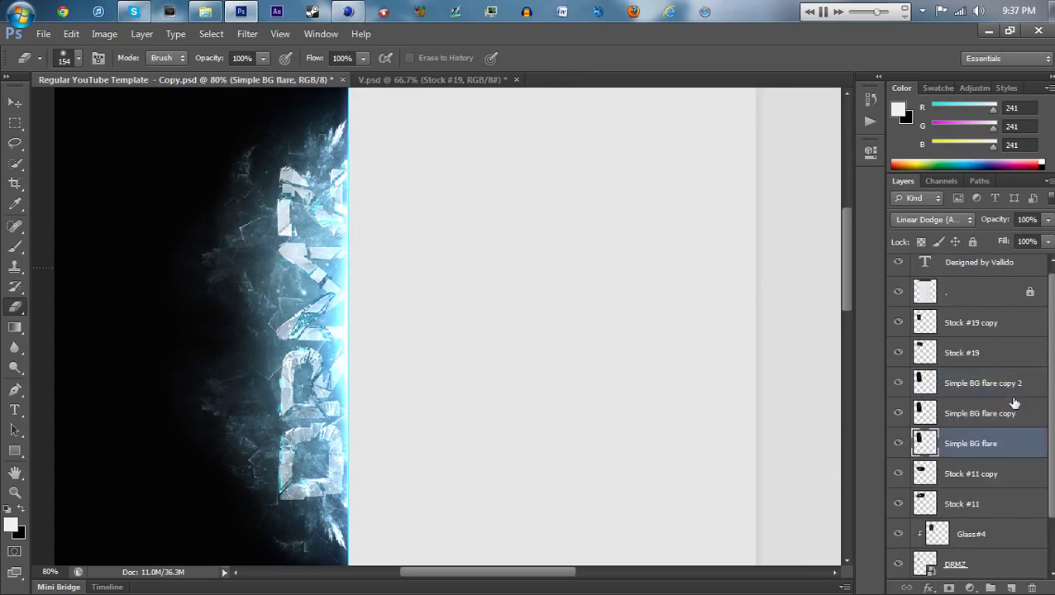
shift+click(962, 473)
key(v)
drag(369, 334, 518, 358)
key(ctrl+t)
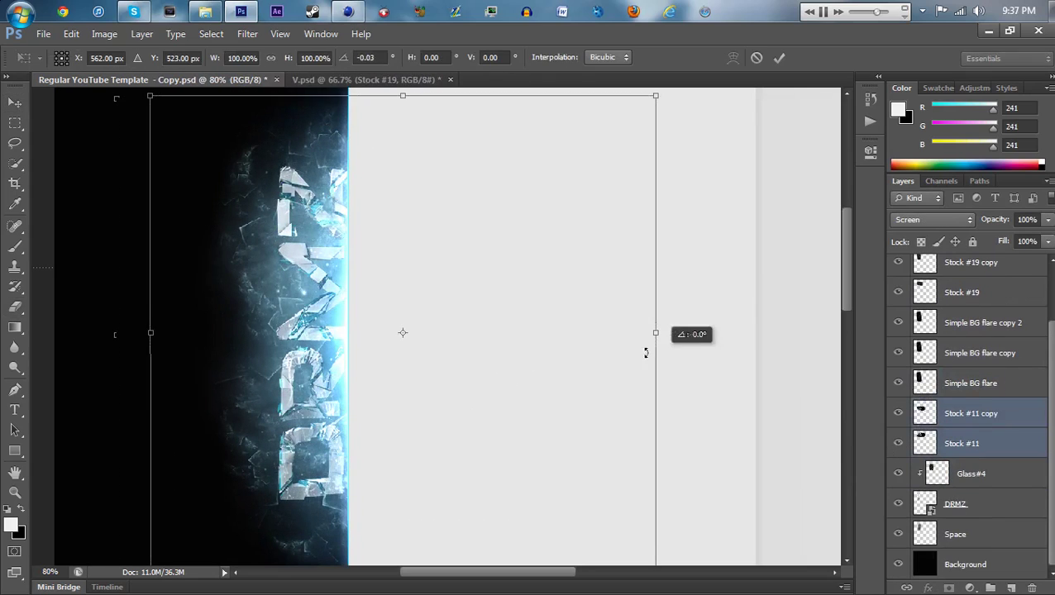
key(ctrl+z)
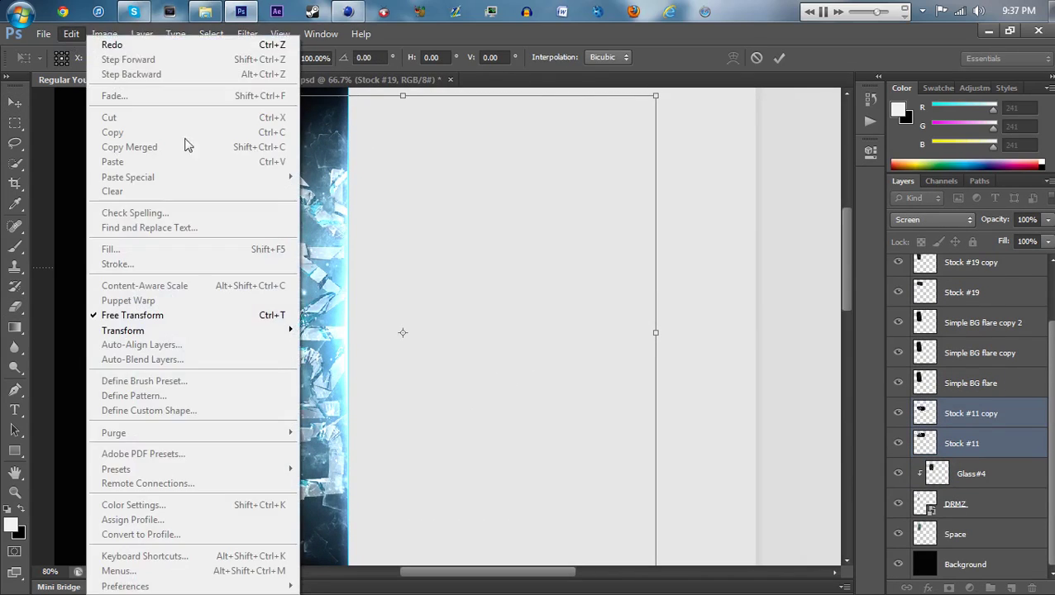
drag(558, 285, 524, 286)
key(Return)
Try stretching the DRMZ layer's left edge, cancel it, and return to the template.
click(955, 504)
key(ctrl+t)
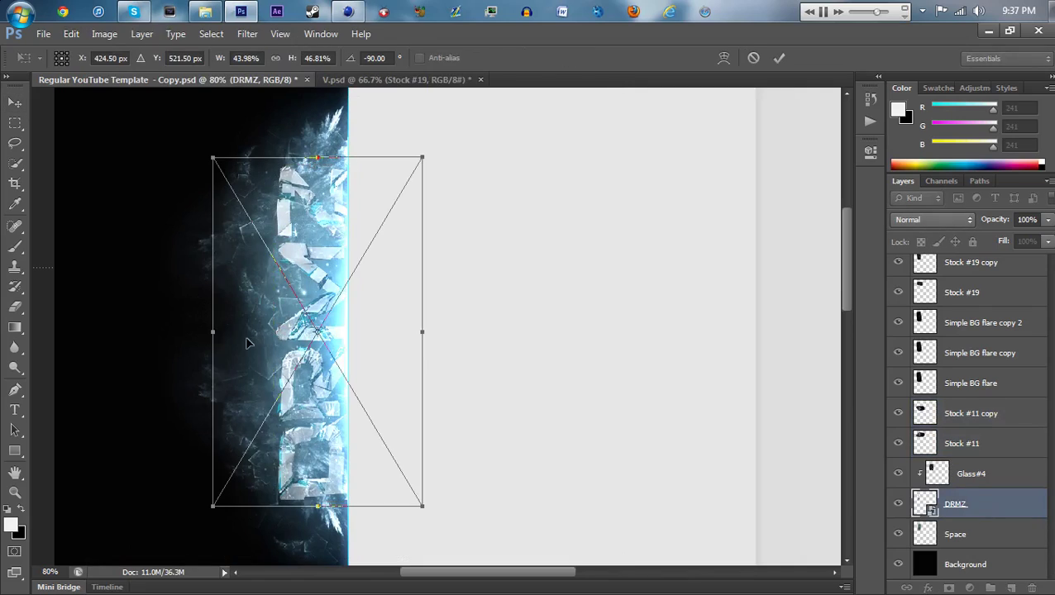
drag(210, 333, 190, 334)
key(Escape)
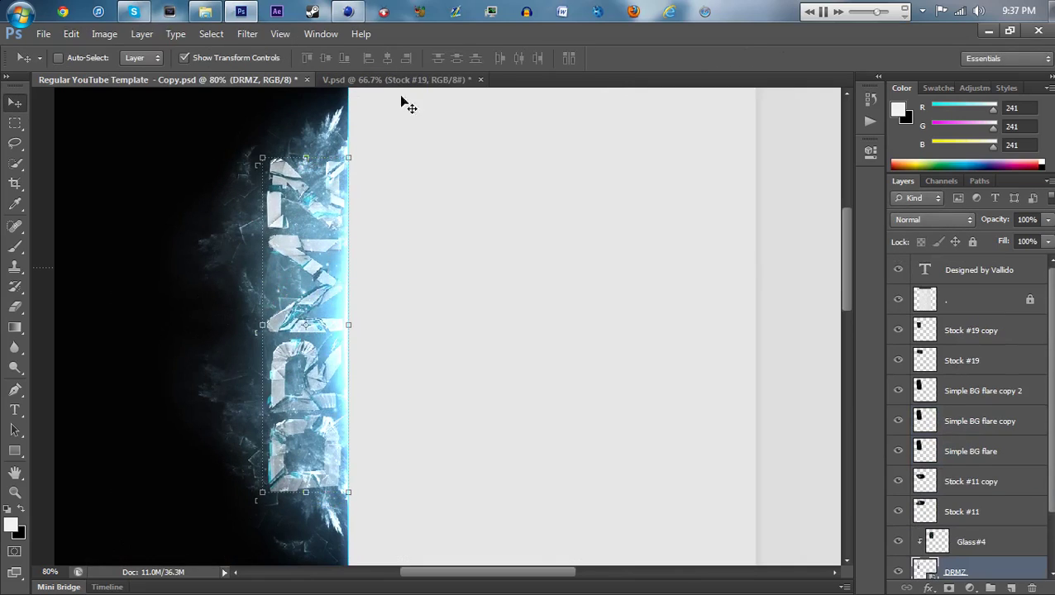
click(397, 79)
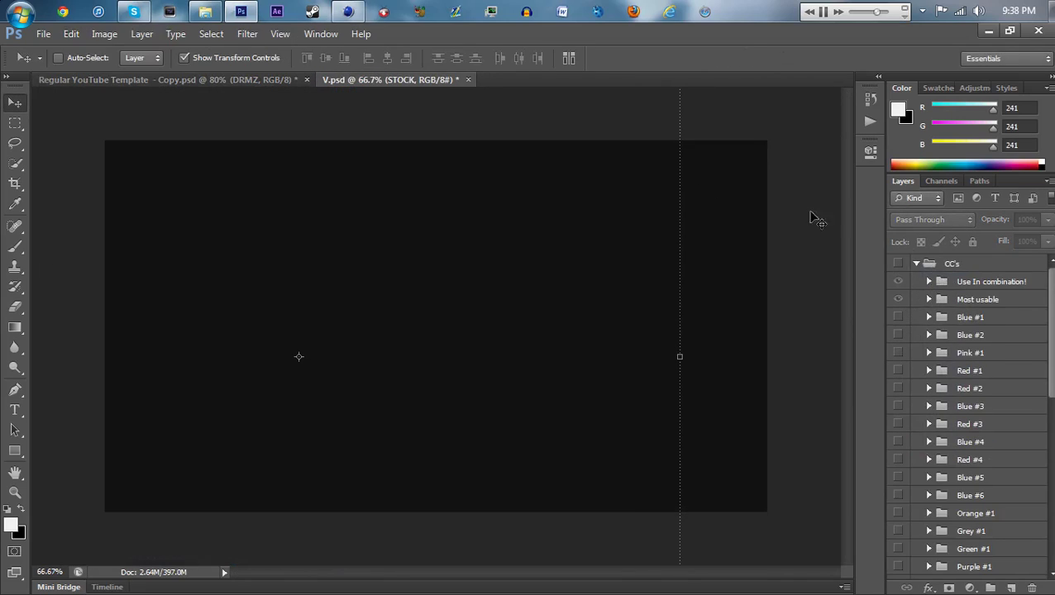
key(ctrl+Tab)
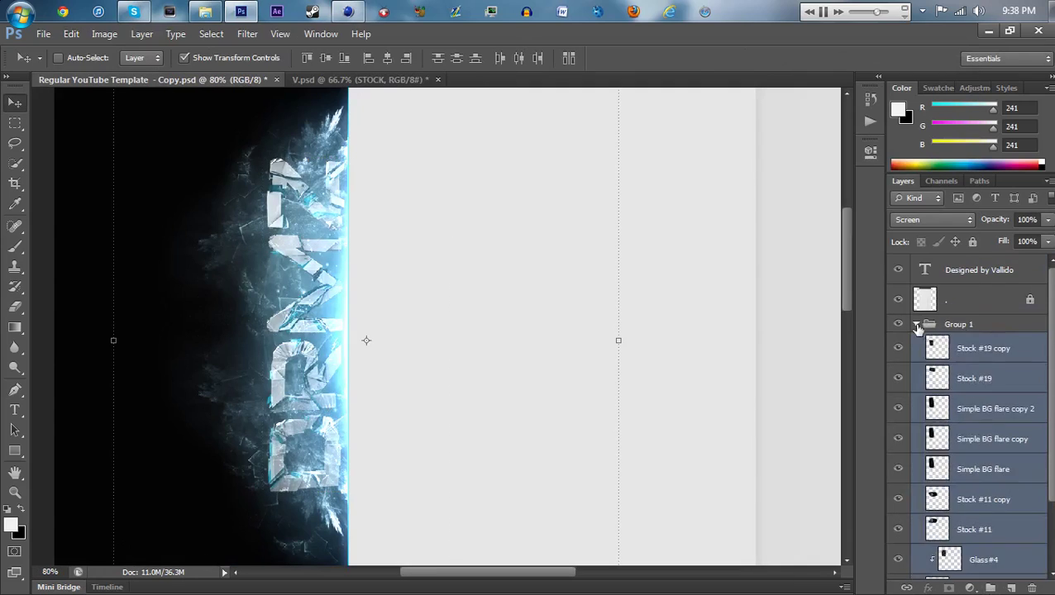
Duplicate Group 1, hide the original as Content, and name the copy Blue.
click(916, 324)
right_click(943, 324)
click(914, 226)
key(Return)
click(897, 341)
double_click(959, 341)
text(Conte)
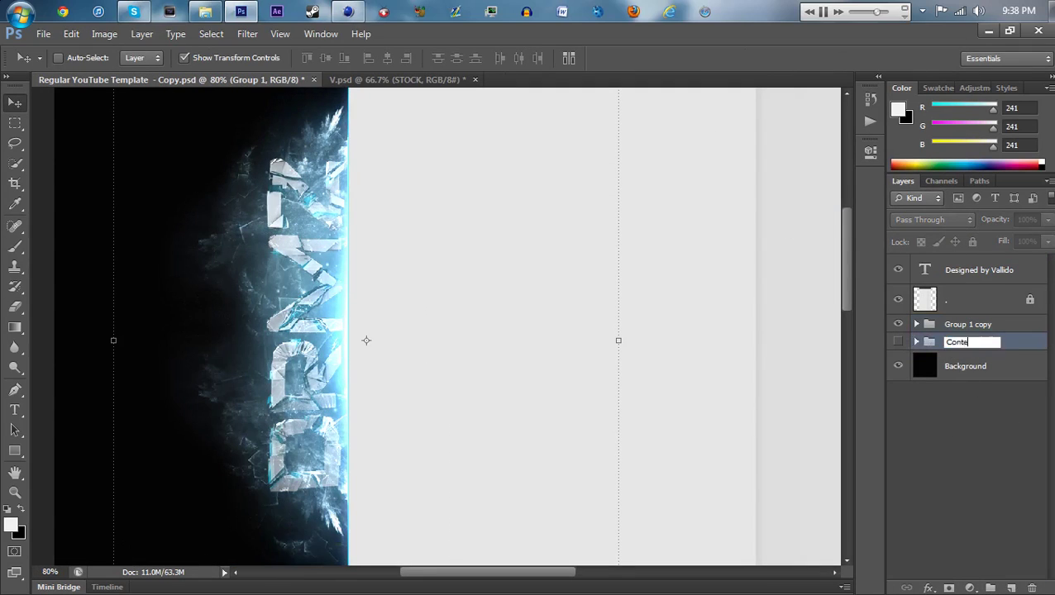
text(Blue)
Merge the Blue group into one layer and duplicate it.
right_click(973, 324)
right_click(959, 331)
click(871, 439)
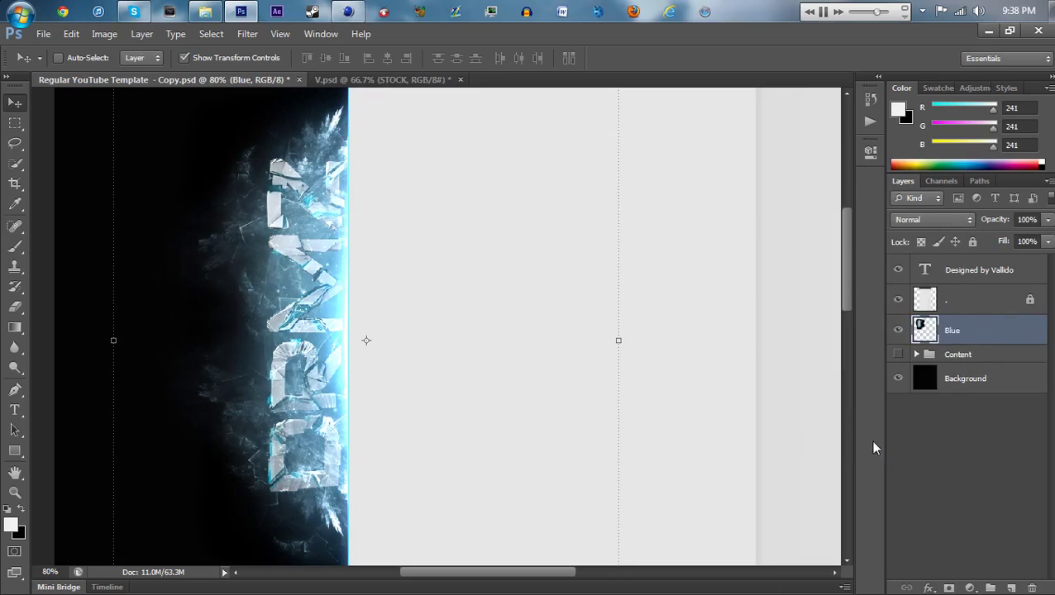
right_click(871, 440)
click(847, 109)
key(Return)
Flip the Blue copy horizontally to the right side and set it to Screen.
key(ctrl+t)
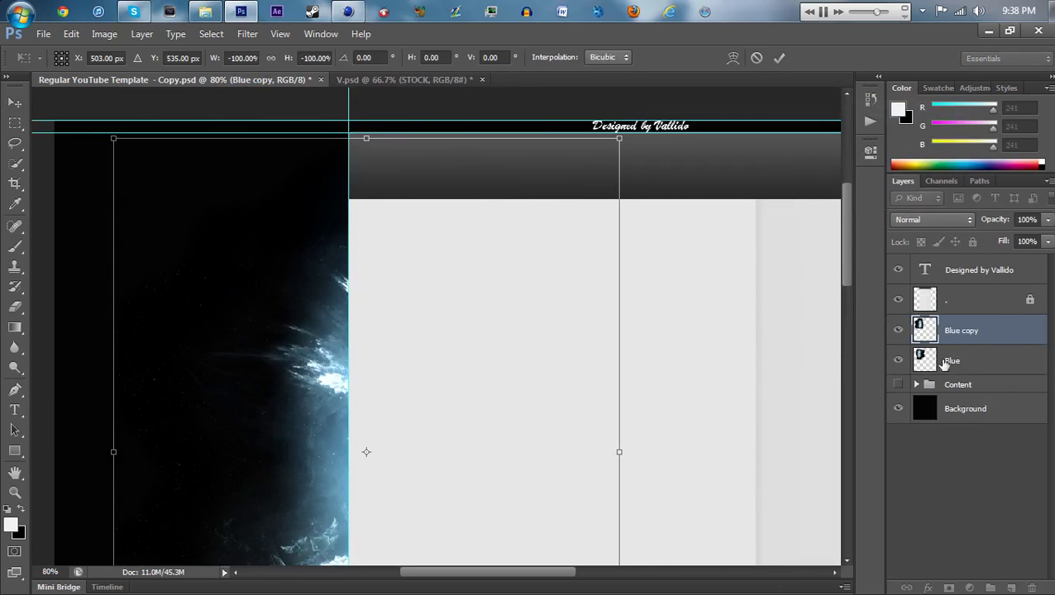
key(Return)
click(955, 219)
click(901, 380)
drag(497, 568, 539, 568)
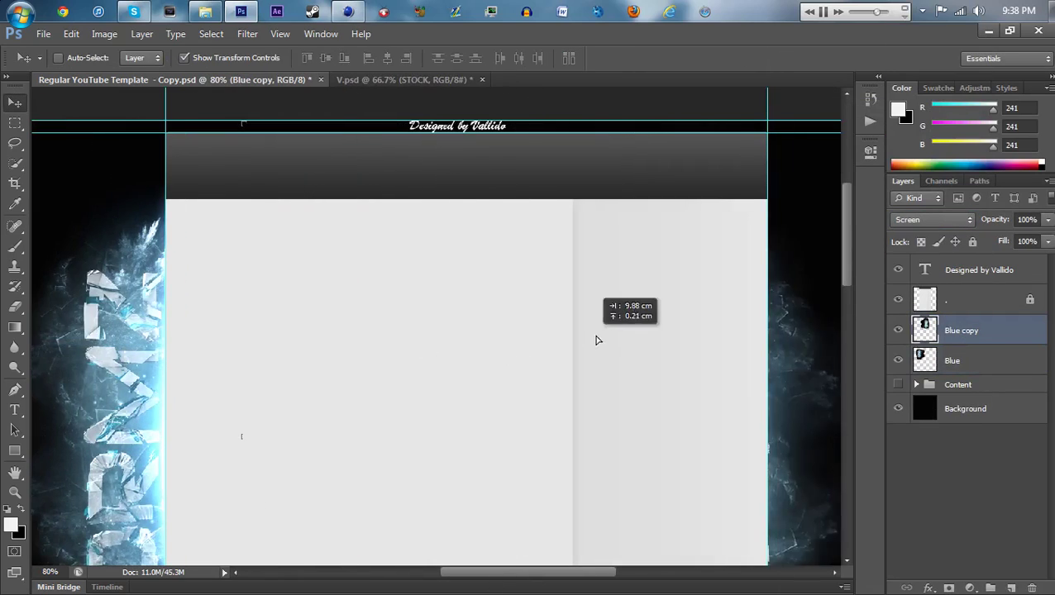
drag(595, 342, 674, 327)
Colorize the Blue copy yellow at hue 55, saturation 25.
key(ctrl+u)
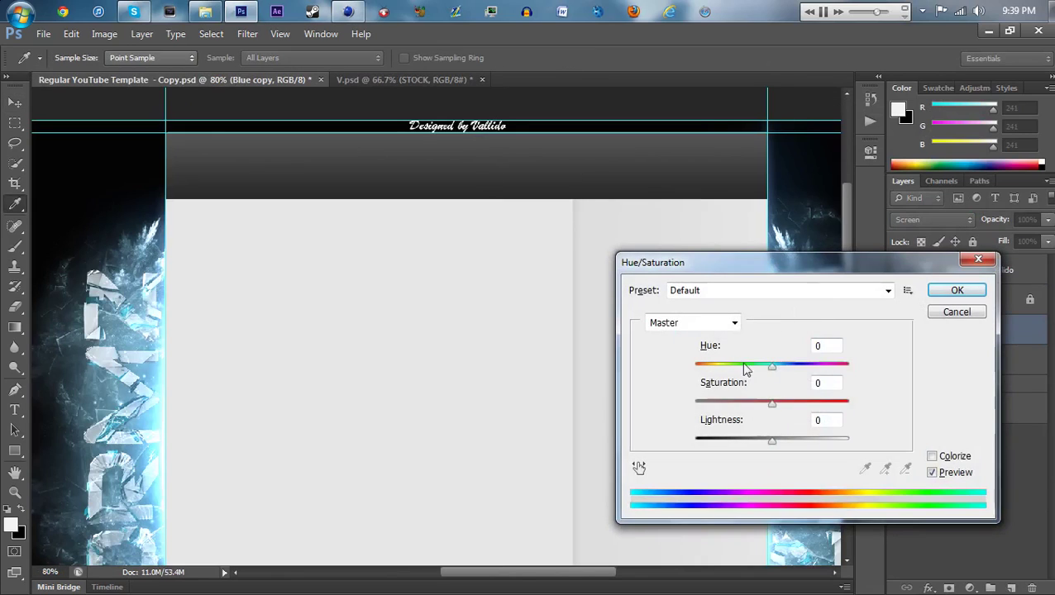
drag(721, 365, 727, 365)
drag(694, 262, 295, 241)
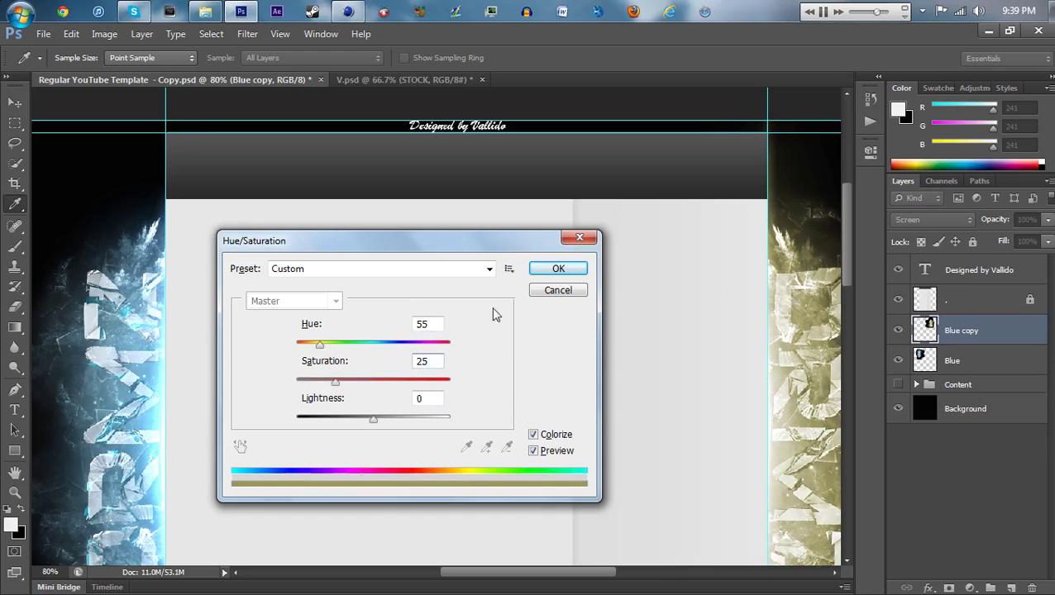
click(558, 268)
Drag the colour-correction groups from V.psd into the template.
click(402, 80)
drag(993, 291, 452, 114)
key(ctrl+Tab)
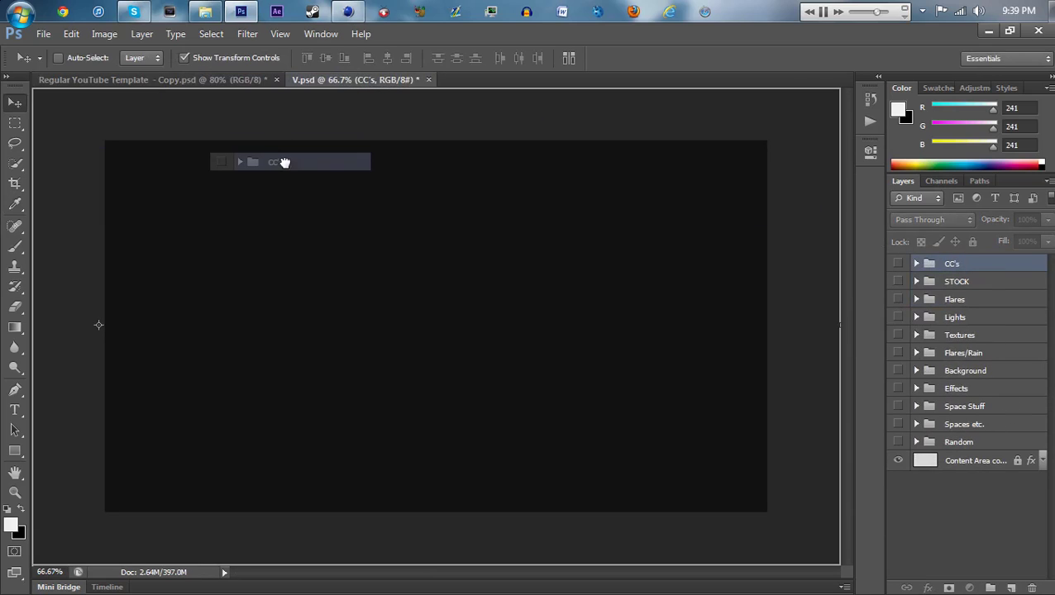
Bring the CC's group into the template and preview its colour-correction looks one by one.
drag(284, 162, 281, 203)
click(206, 83)
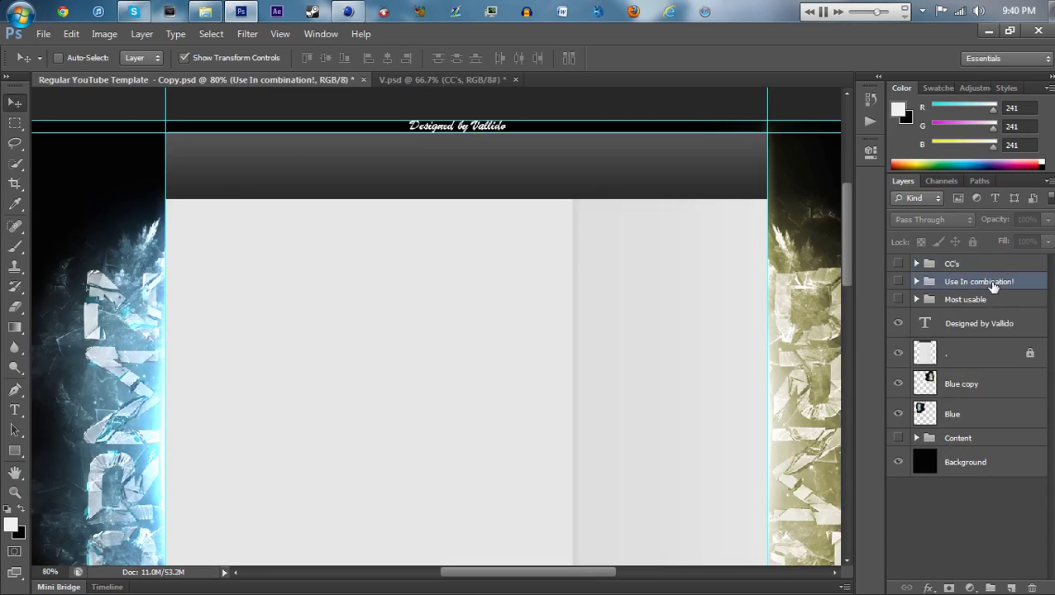
click(916, 263)
scroll(951, 397, down, 5)
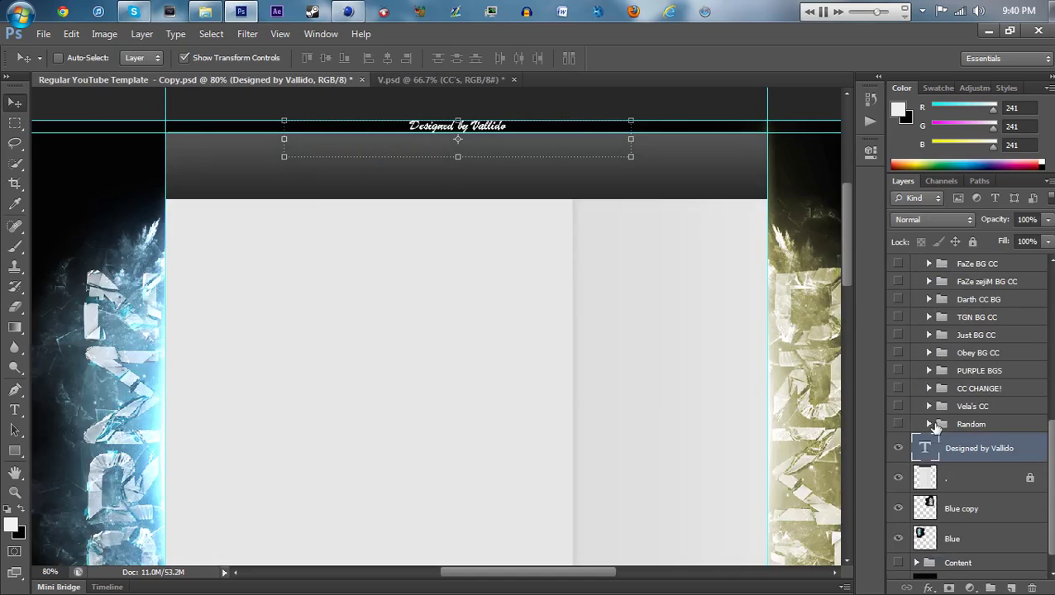
click(898, 405)
scroll(904, 421, up, 2)
click(898, 406)
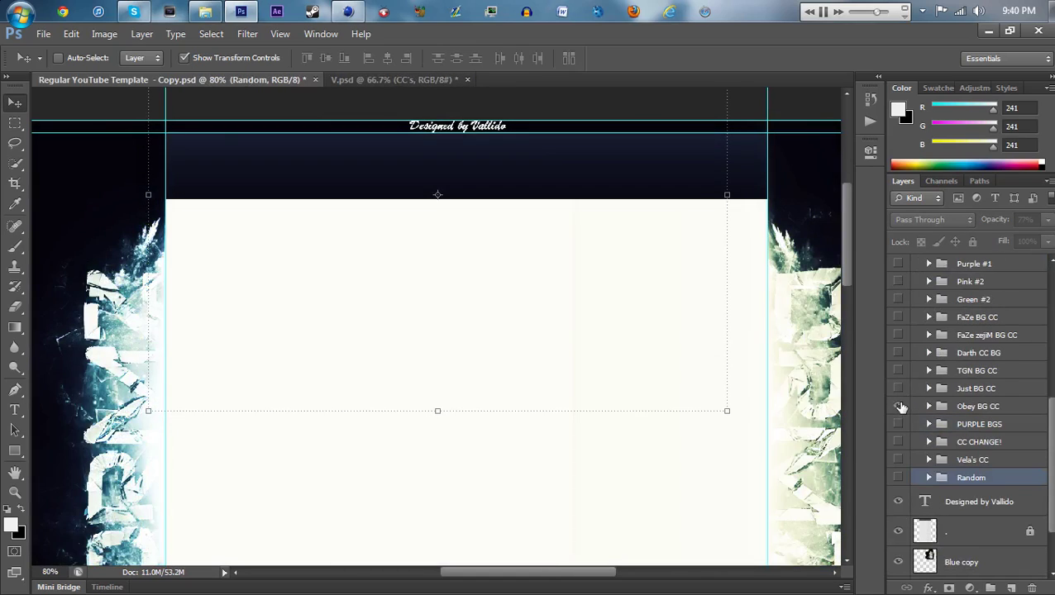
click(898, 370)
click(899, 352)
click(898, 316)
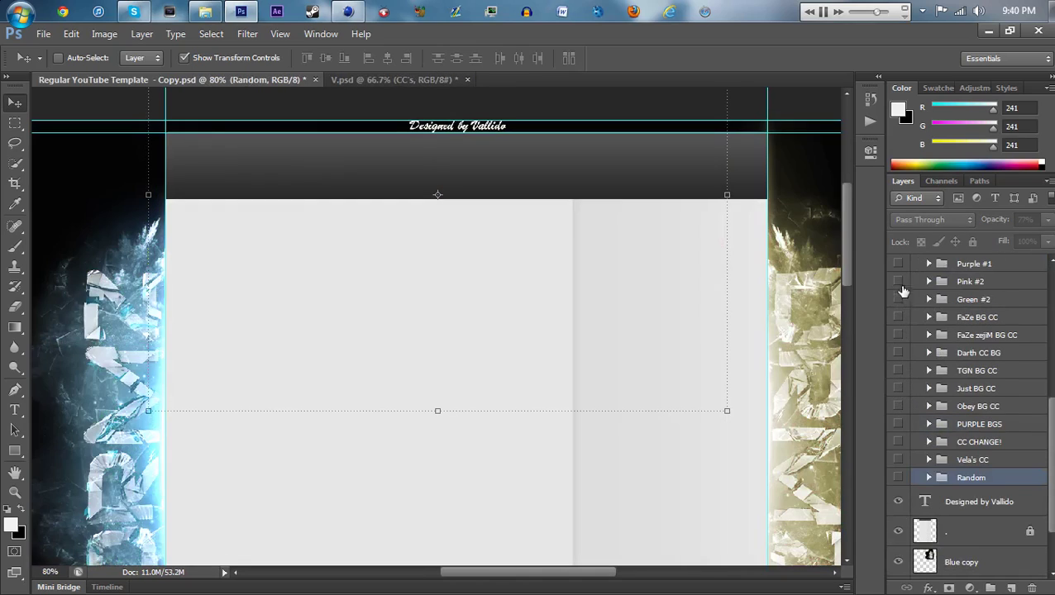
Enable Use In combination! and toggle adjustments inside its CC -TPJArts group.
scroll(902, 289, up, 8)
click(899, 282)
click(898, 282)
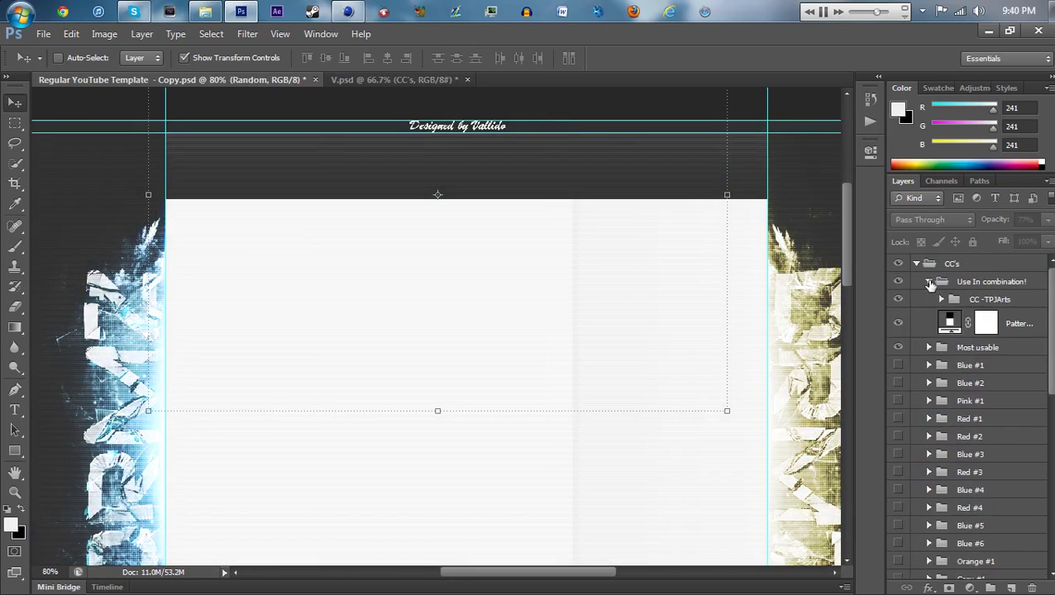
click(899, 300)
click(929, 282)
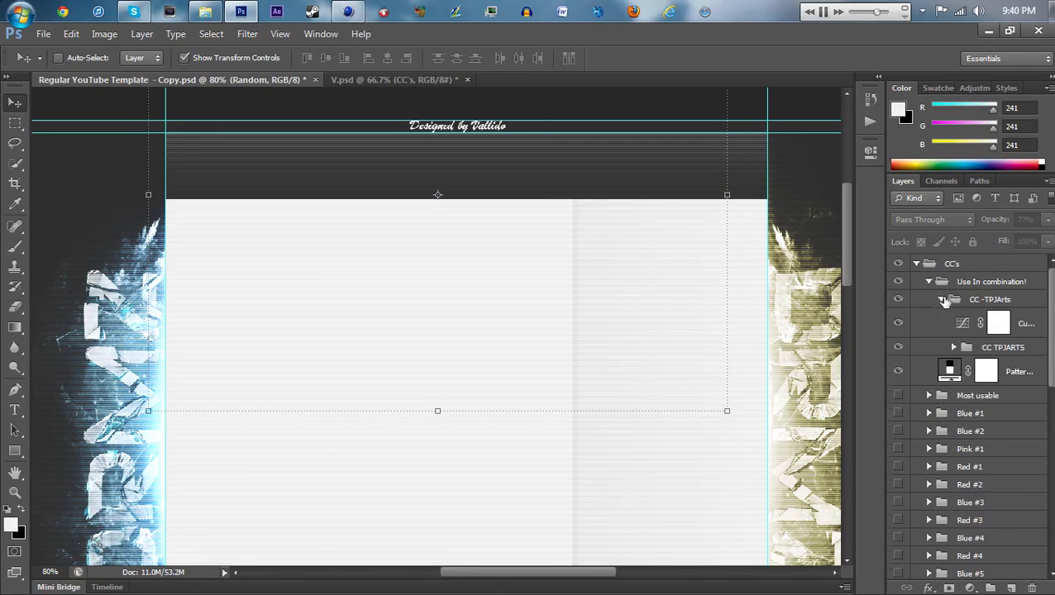
scroll(905, 362, down, 1)
click(904, 364)
click(904, 394)
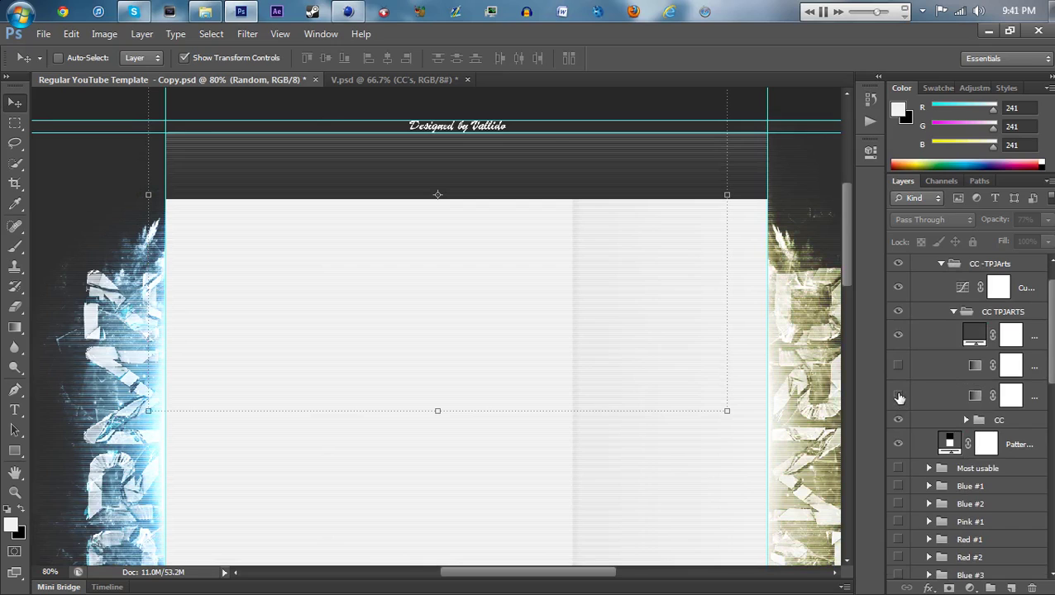
Colorize the Blue copy layer yellow (hue about 60) and re-tint the Blue layer.
click(967, 350)
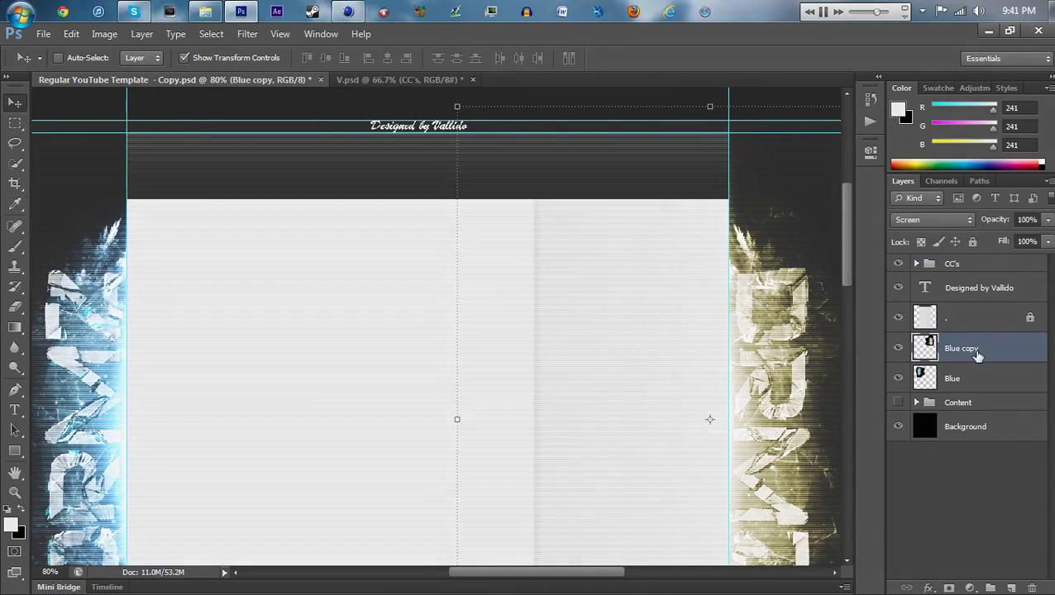
key(ctrl+u)
click(533, 434)
mouse_move(299, 345)
mouse_down()
mouse_move(324, 347)
mouse_move(372, 381)
mouse_up()
key(Return)
click(952, 378)
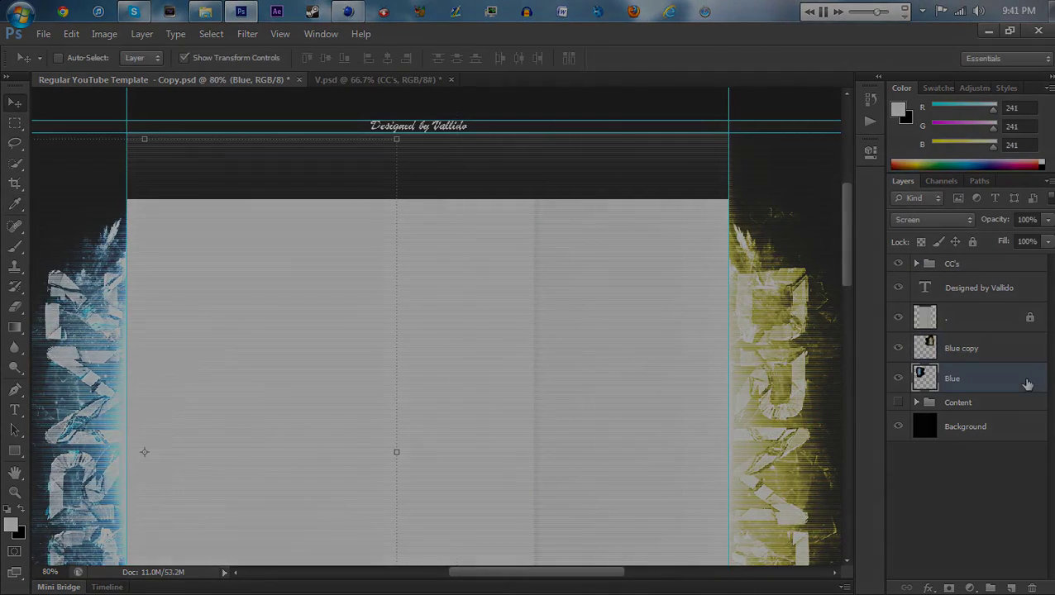
key(ctrl+u)
click(534, 434)
key(Return)
key(v)
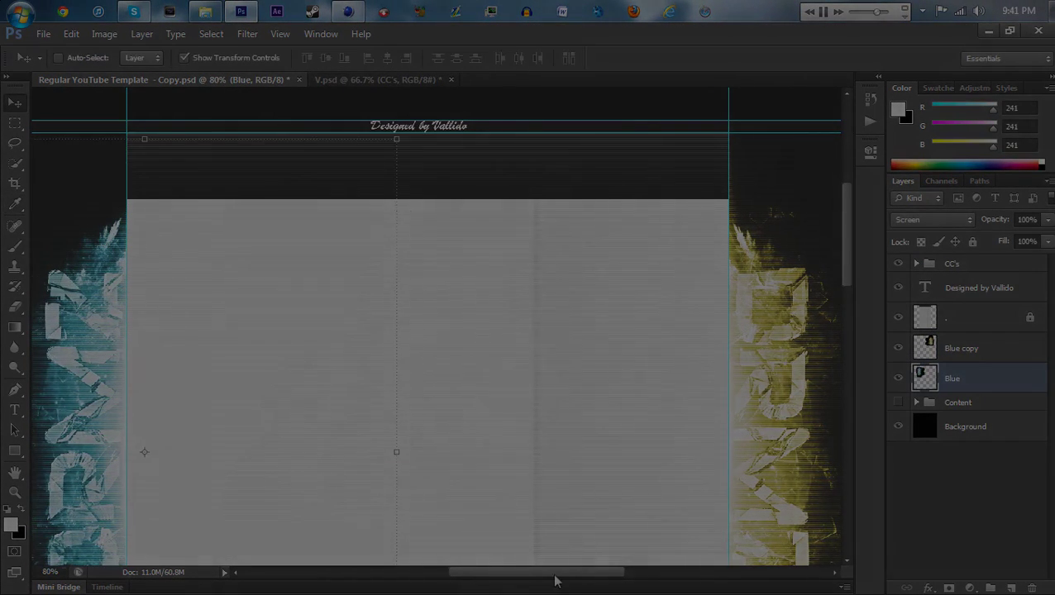
Export the template through Save for Web as a quality-100 JPEG.
click(43, 33)
click(89, 249)
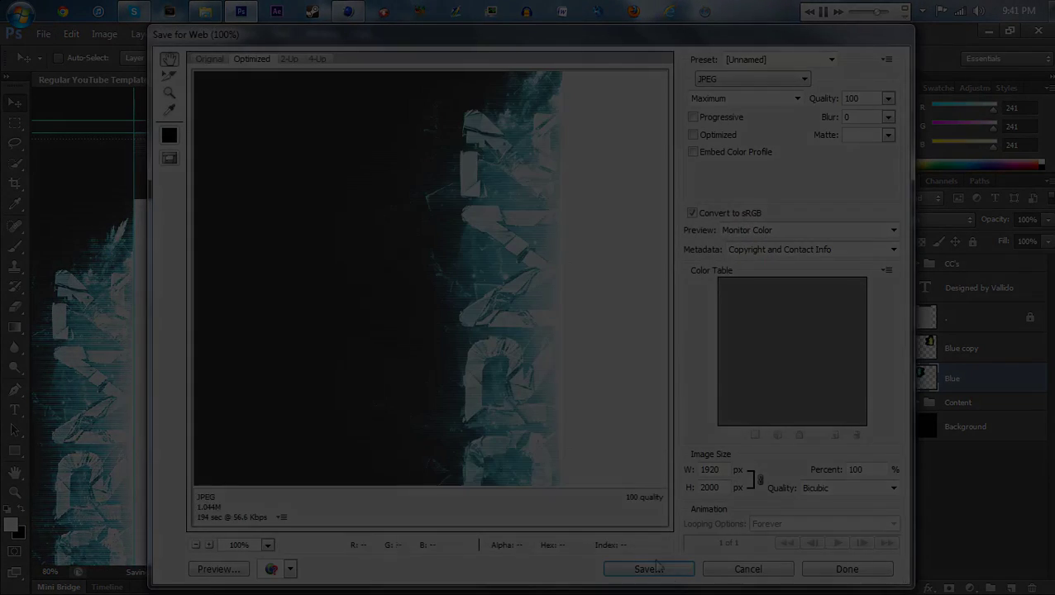
click(632, 569)
click(560, 463)
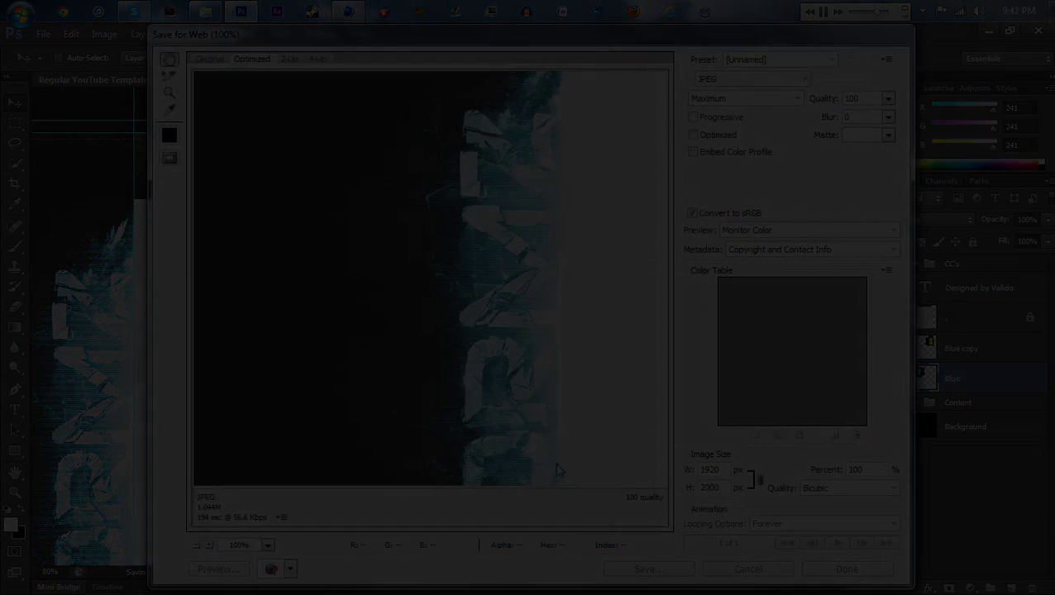